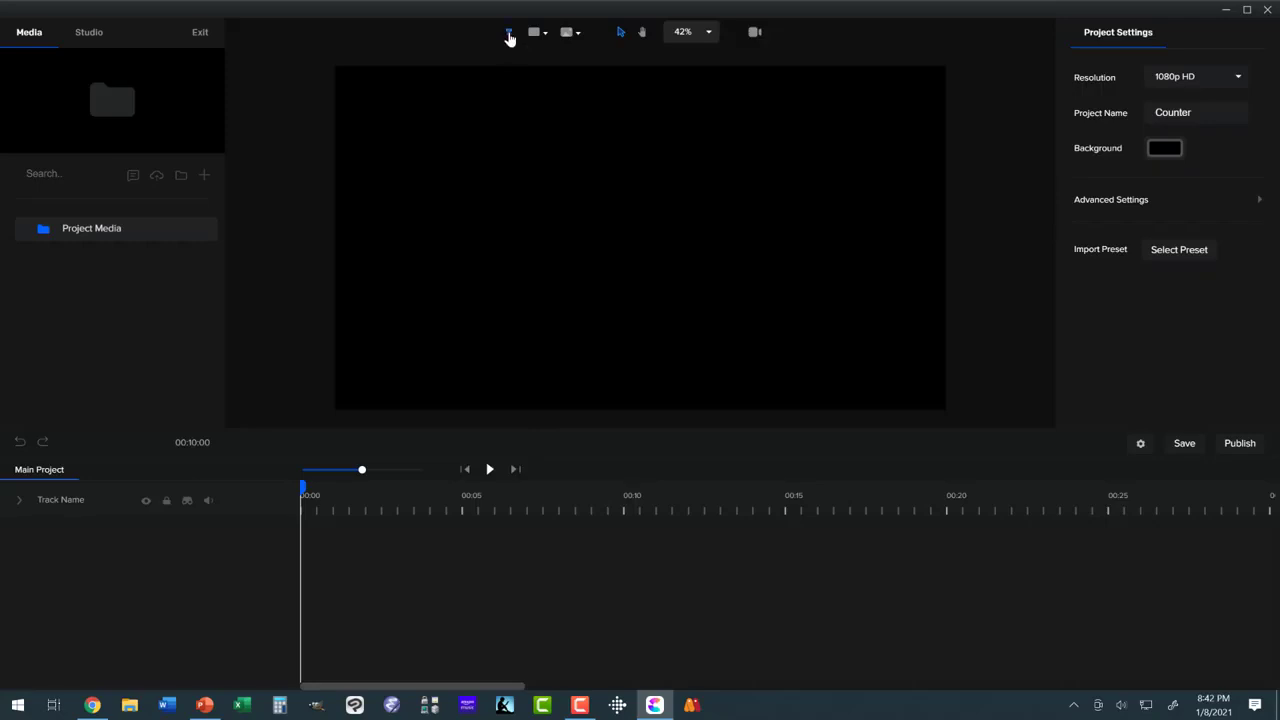
# Add a text layer to the canvas and replace its placeholder text with "Counter"
pyautogui.click(509, 34)
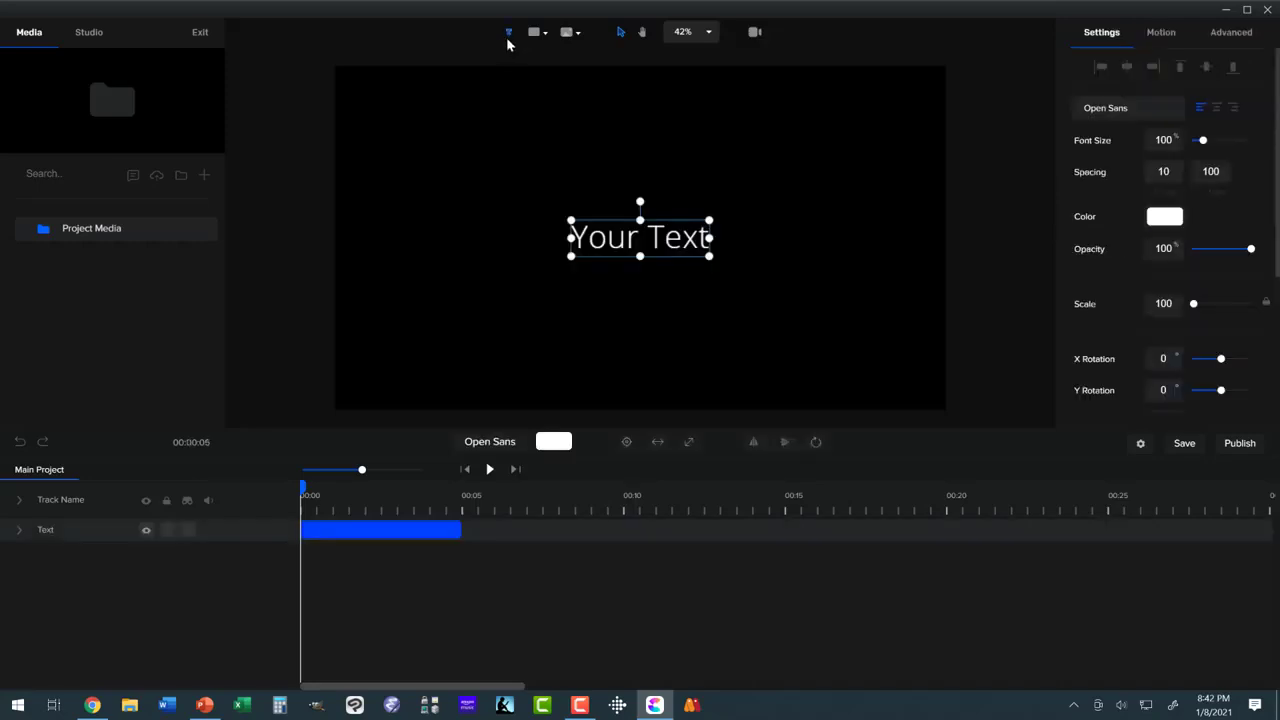
pyautogui.click(577, 244)
pyautogui.moveTo(572, 238); pyautogui.dragTo(710, 238)
pyautogui.click(710, 238)
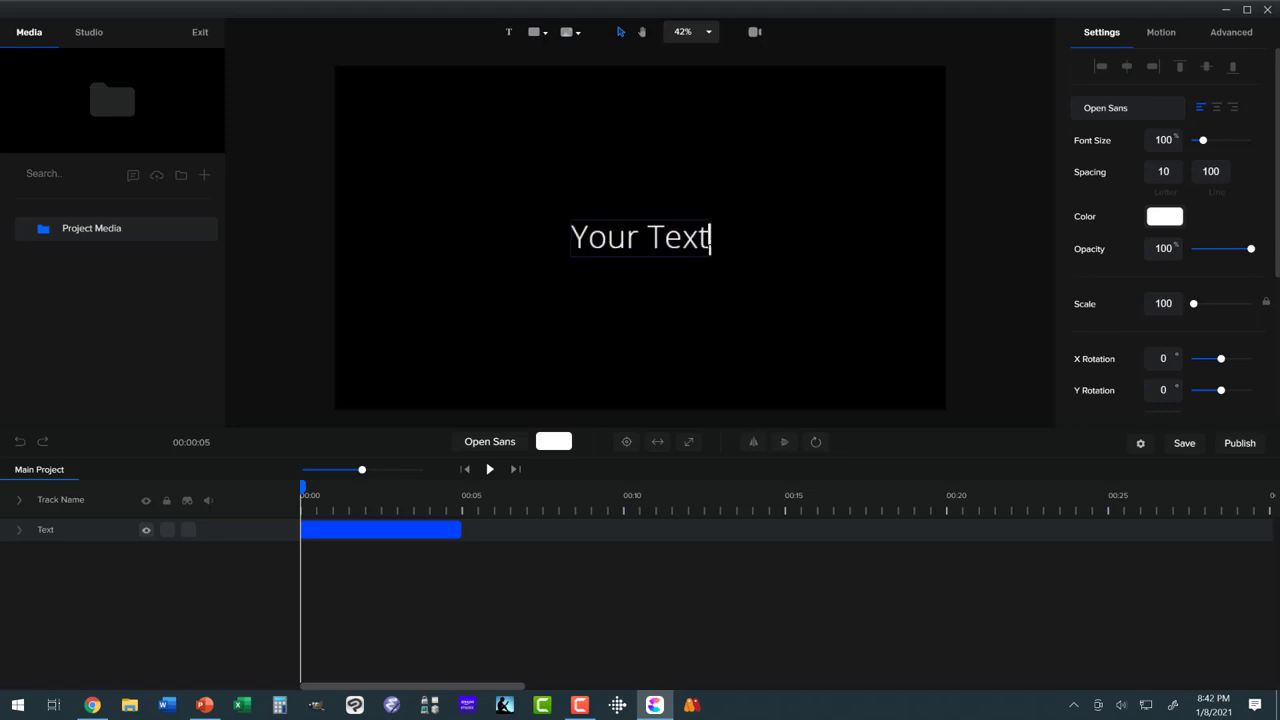
pyautogui.moveTo(710, 238); pyautogui.dragTo(574, 238)
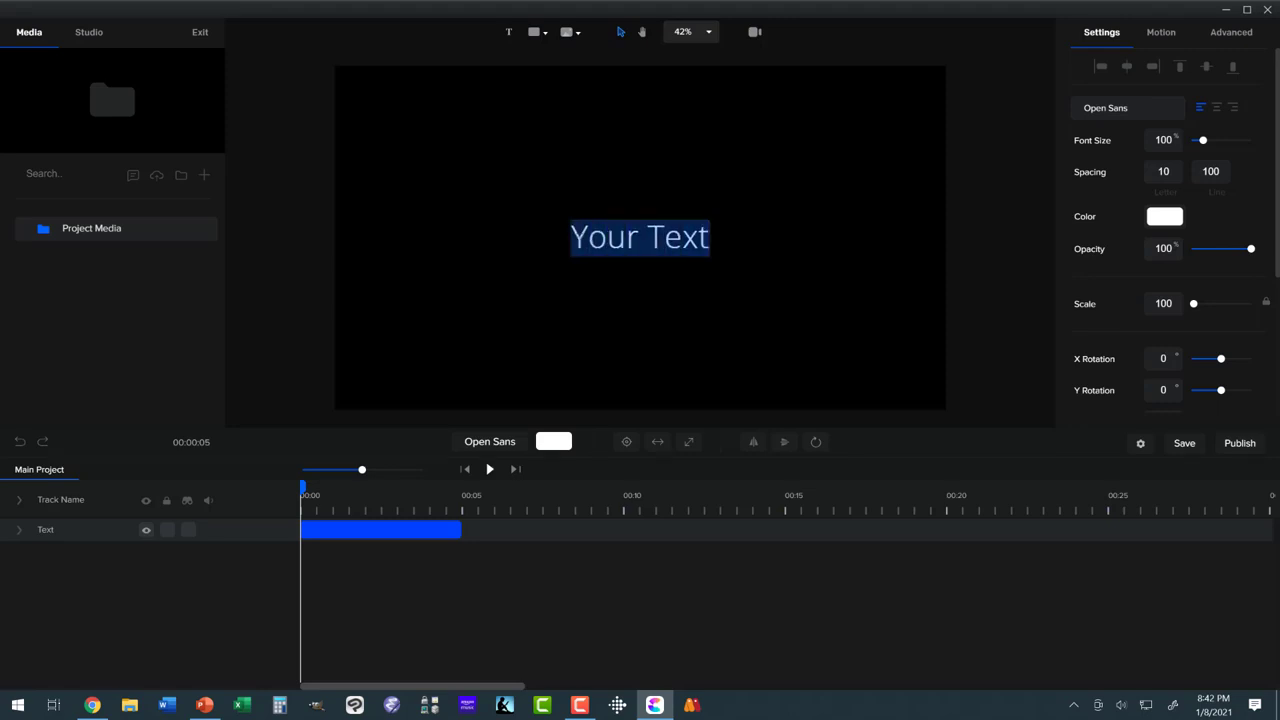
pyautogui.write('Counter')
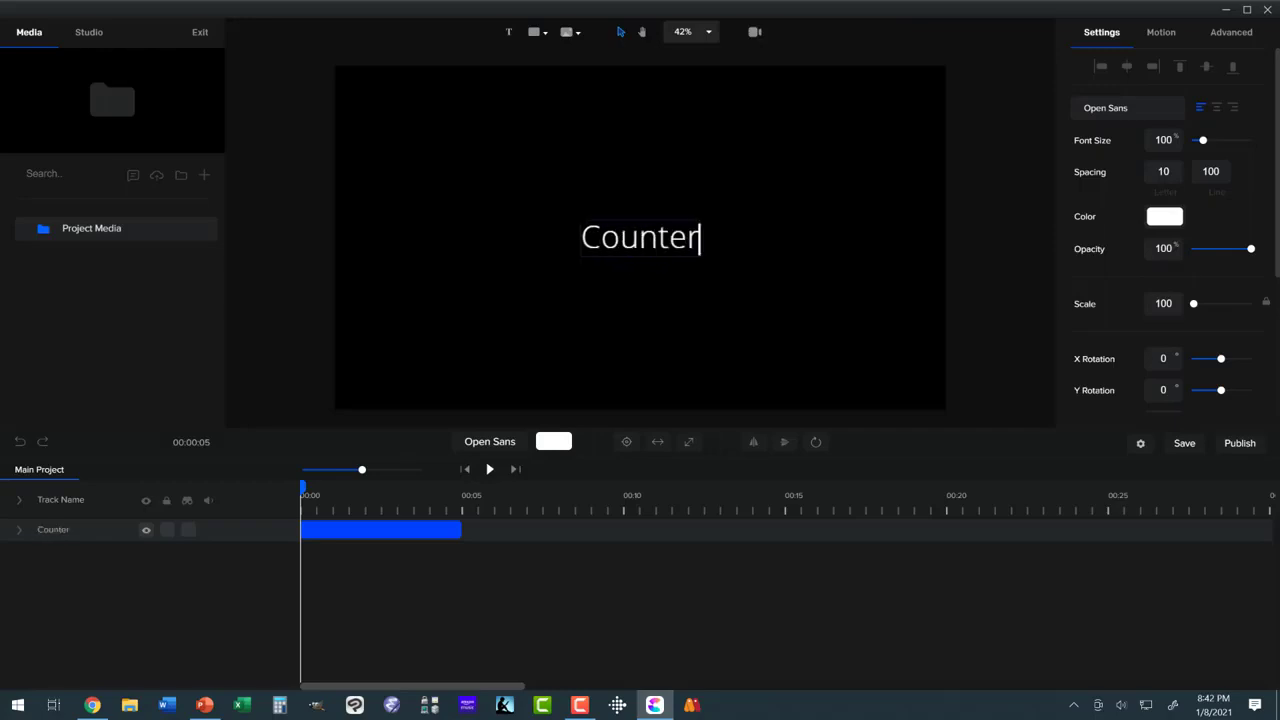
pyautogui.click(57, 539)
pyautogui.click(57, 539)
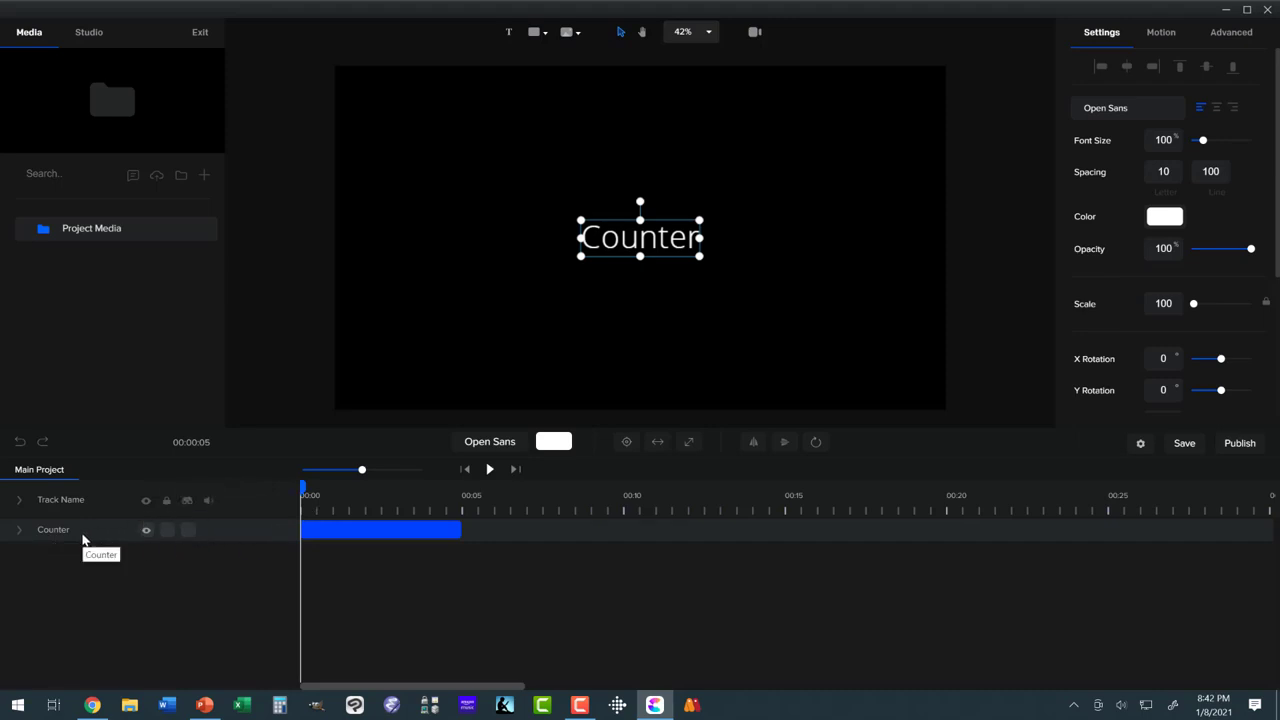
# Apply the Number Counter text effect to the Counter layer, counting from 9 to 0
pyautogui.click(19, 532)
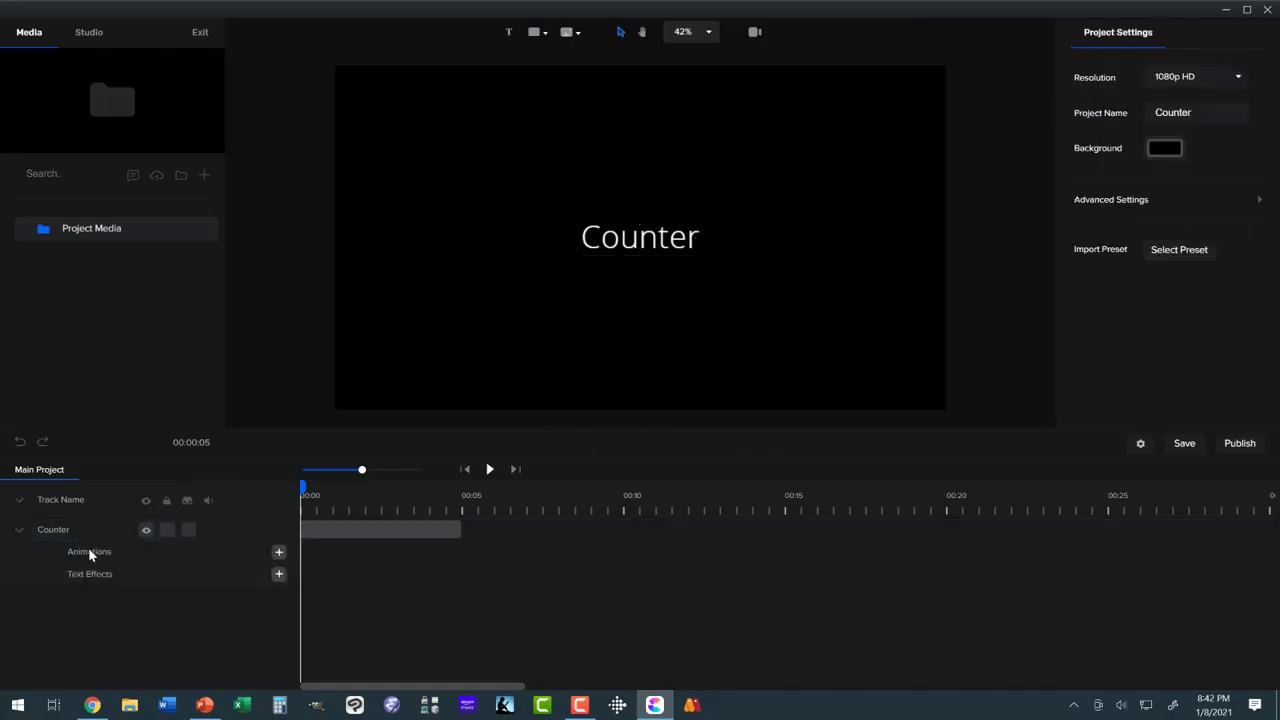
pyautogui.click(278, 576)
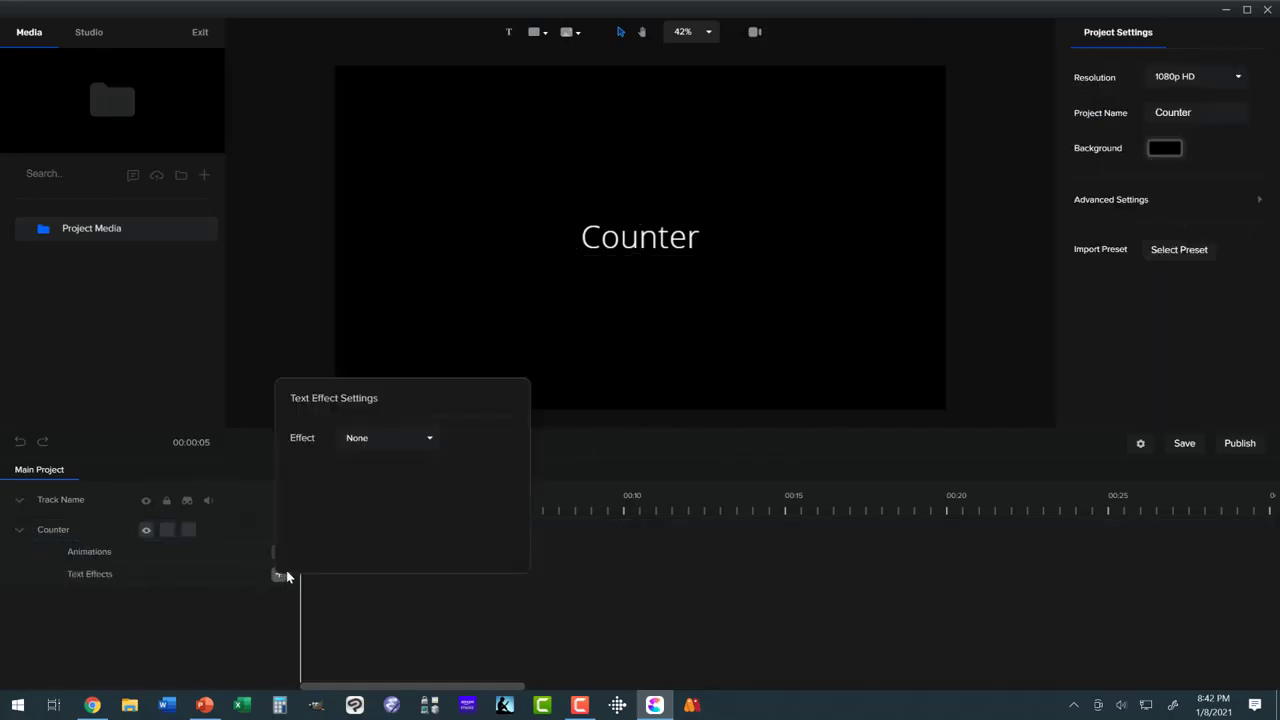
pyautogui.click(430, 440)
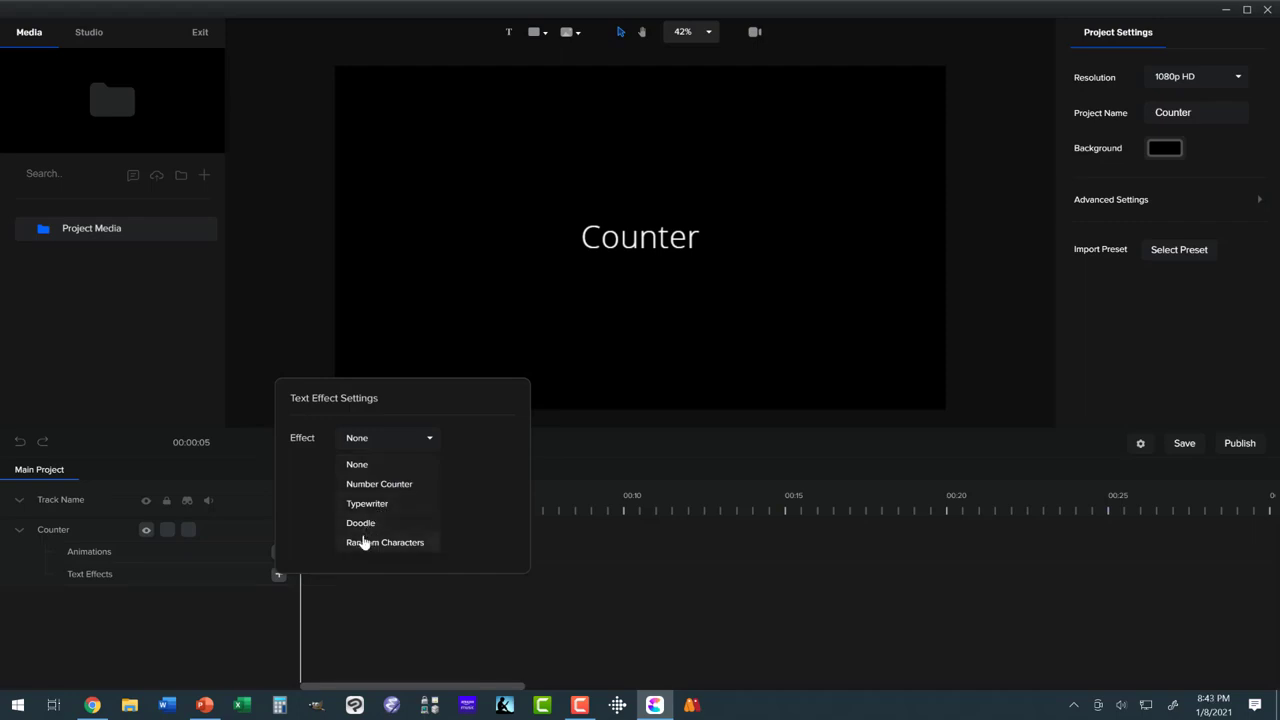
pyautogui.click(368, 486)
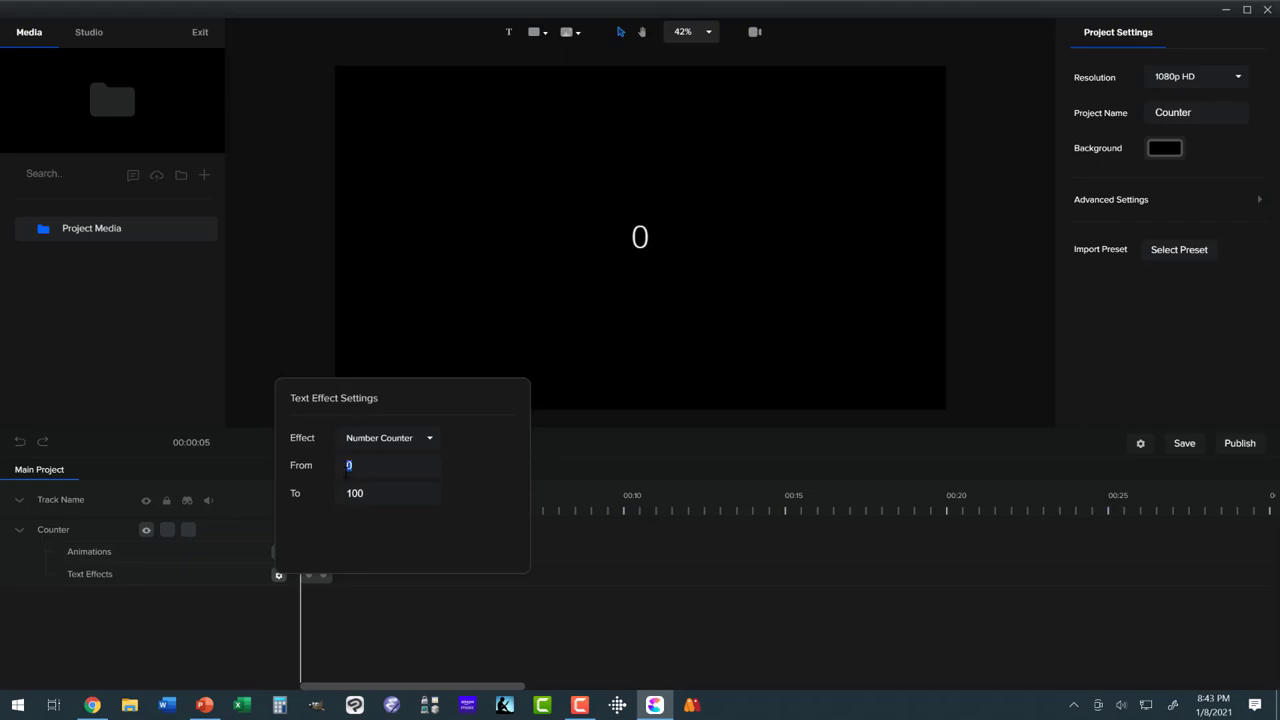
pyautogui.doubleClick(351, 494)
pyautogui.write('0')
pyautogui.write('9')
pyautogui.click(384, 588)
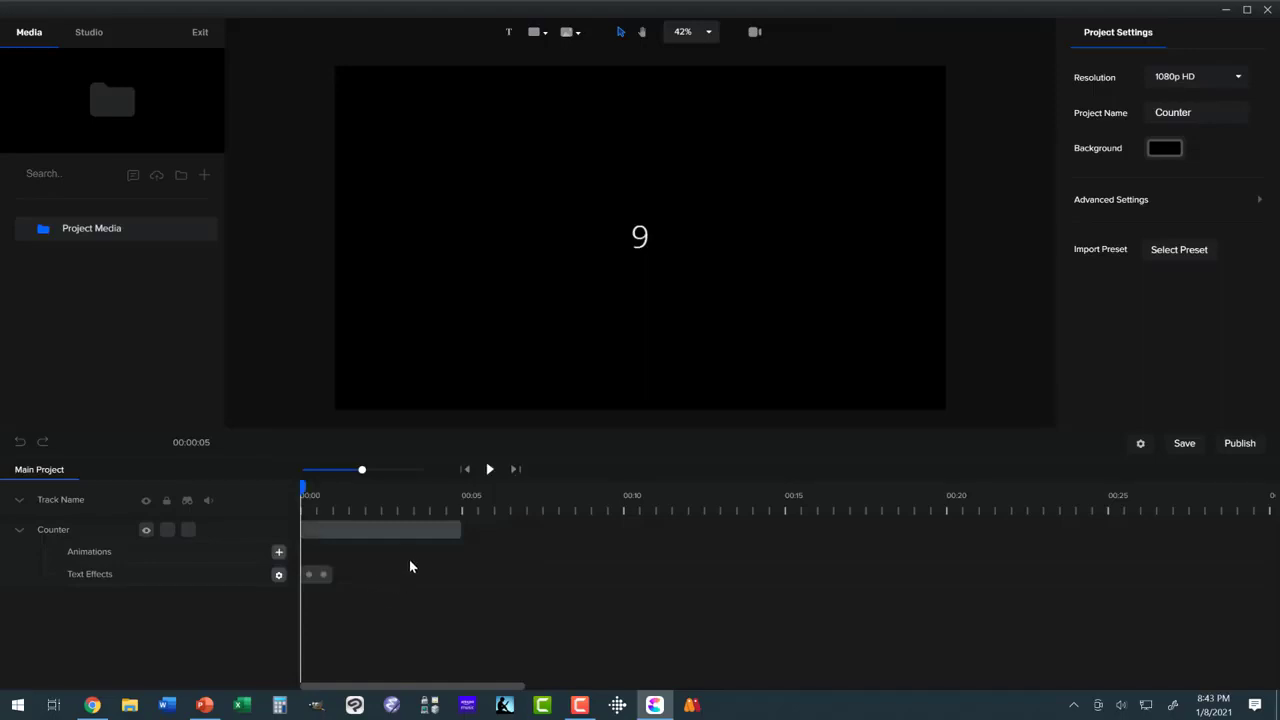
# Extend the Counter clip to 10 seconds and stretch its Number Counter effect to the clip's full length
pyautogui.click(446, 532)
pyautogui.moveTo(459, 529); pyautogui.dragTo(625, 534)
pyautogui.click(325, 576)
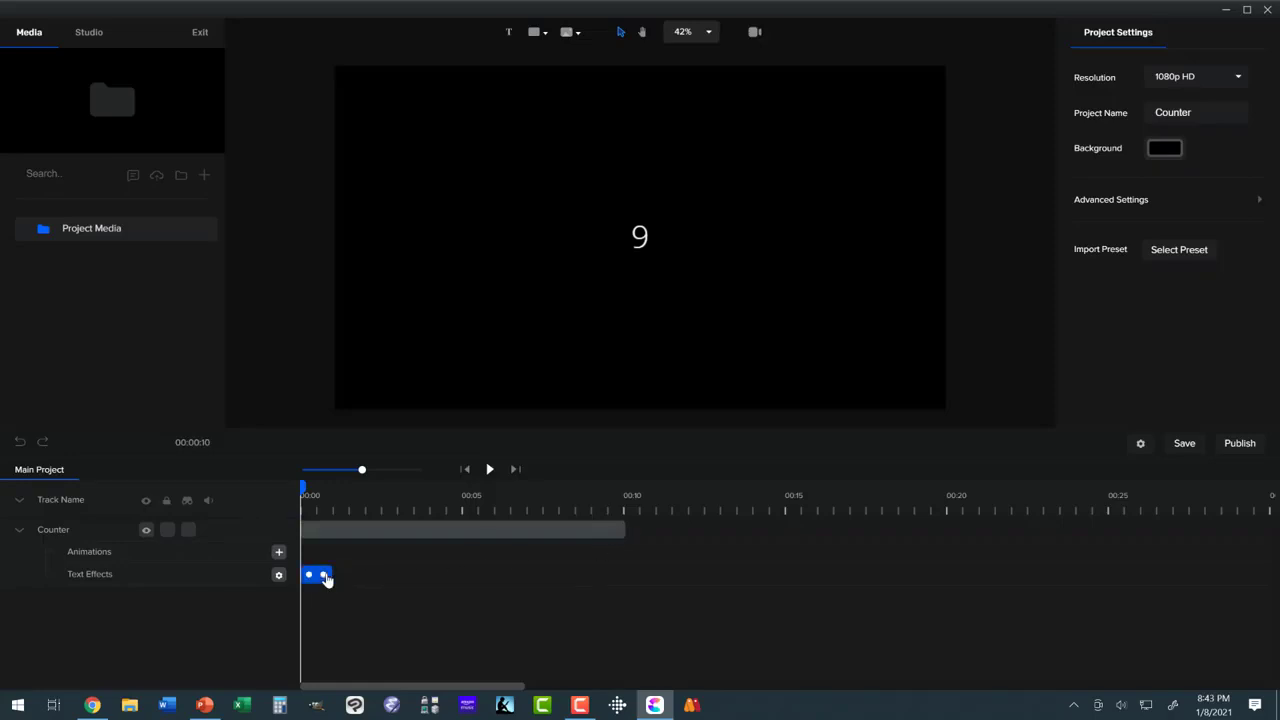
pyautogui.moveTo(326, 578); pyautogui.dragTo(621, 580)
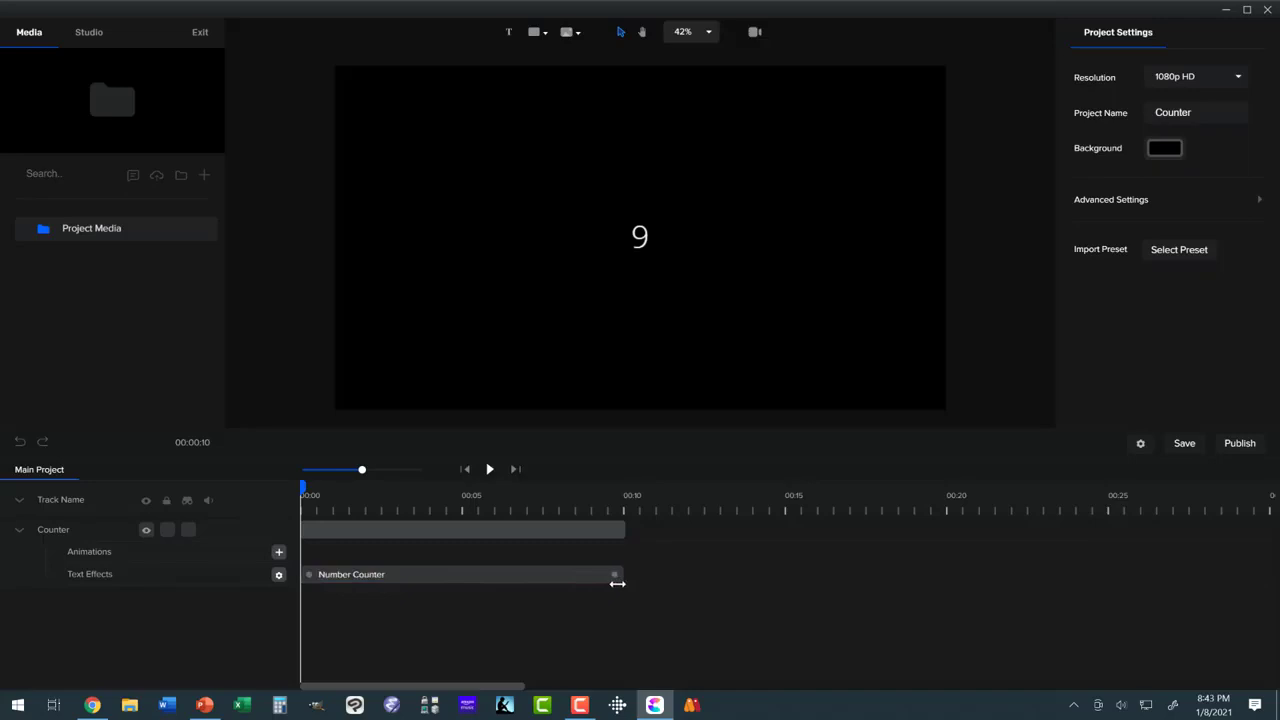
# Enlarge the counter number to a scale of about 281 and center it on the canvas
pyautogui.click(639, 240)
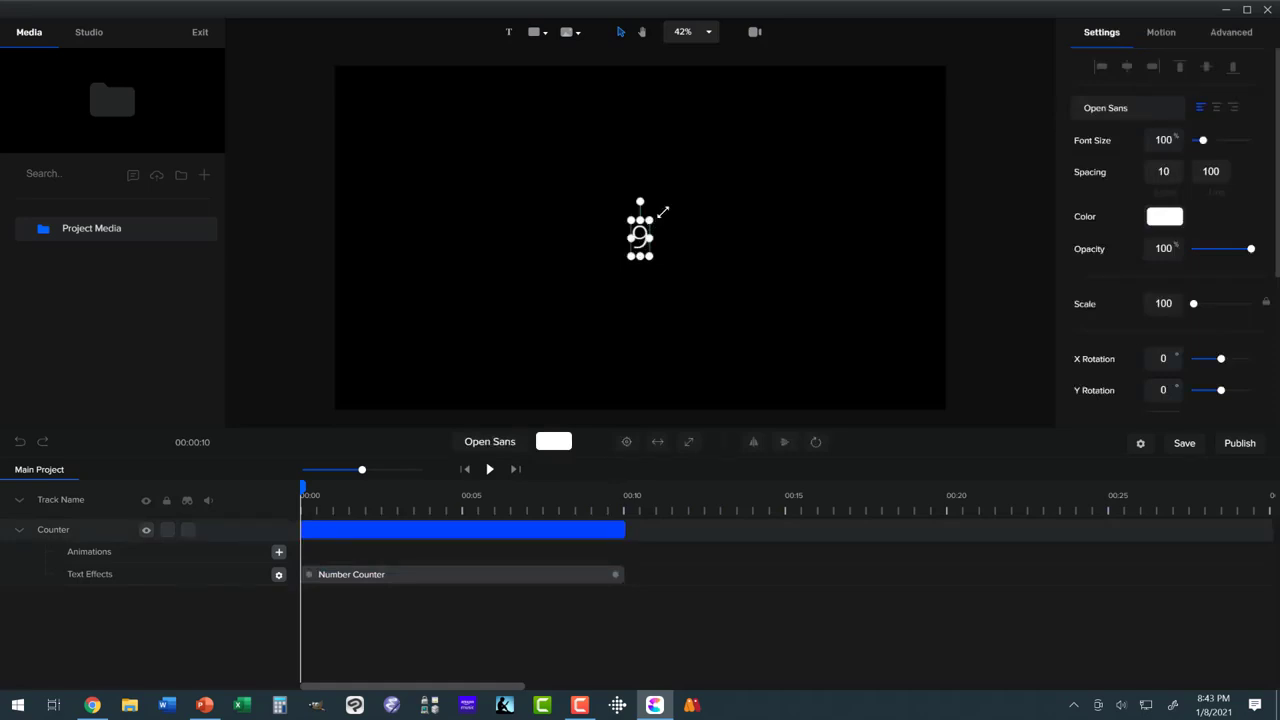
pyautogui.moveTo(662, 212)
pyautogui.mouseDown()
pyautogui.moveTo(707, 178)
pyautogui.moveTo(650, 228)
pyautogui.mouseUp()
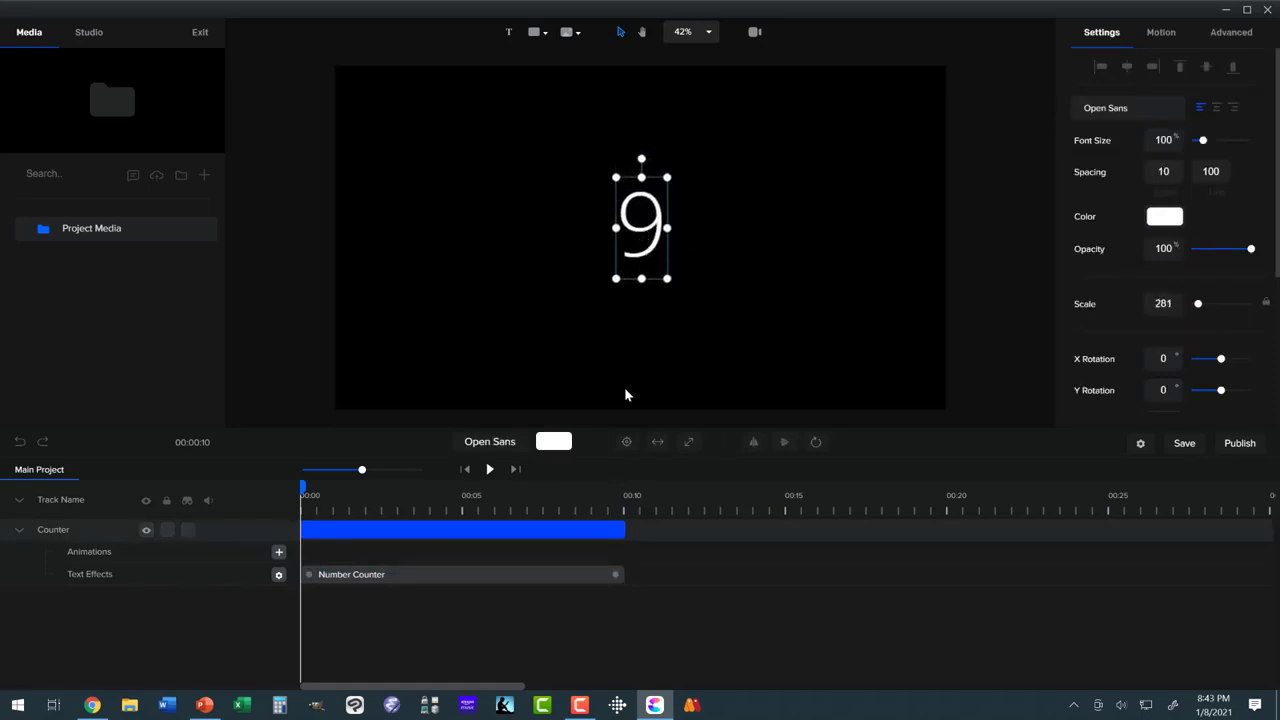
pyautogui.click(625, 443)
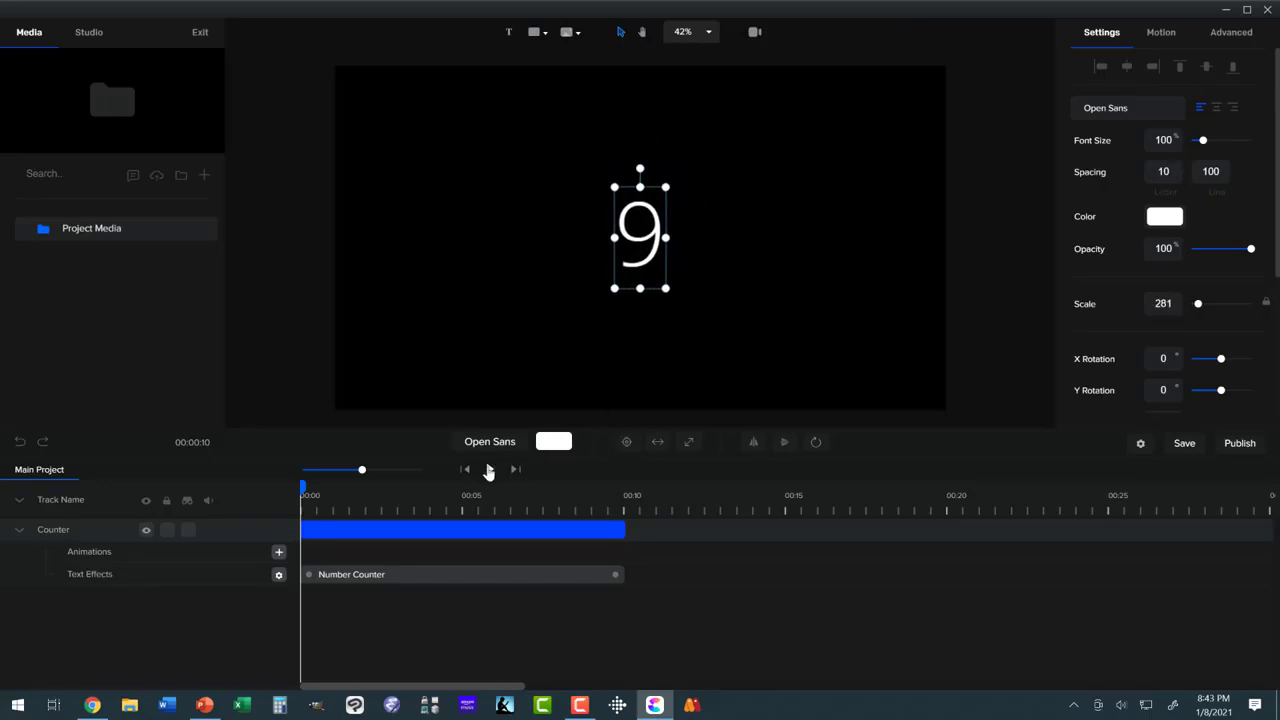
# Preview the countdown from the start and review the Number Counter effect's From and To settings
pyautogui.click(489, 470)
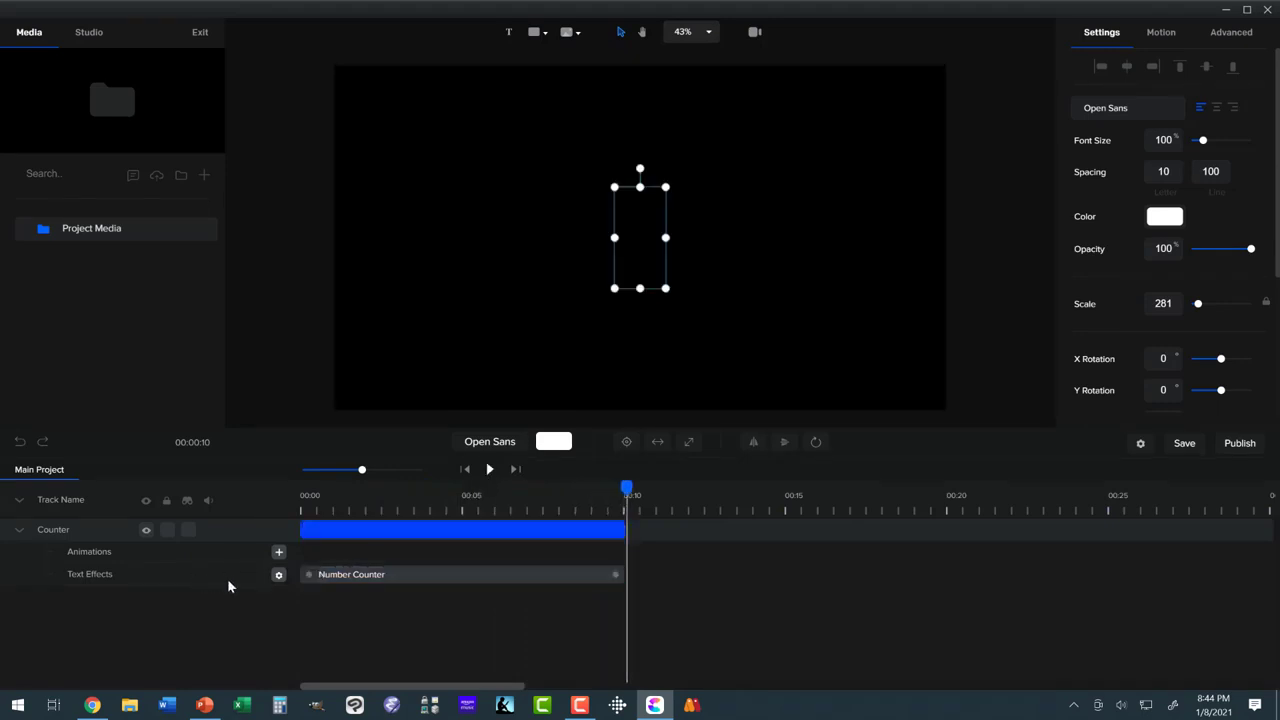
pyautogui.click(279, 575)
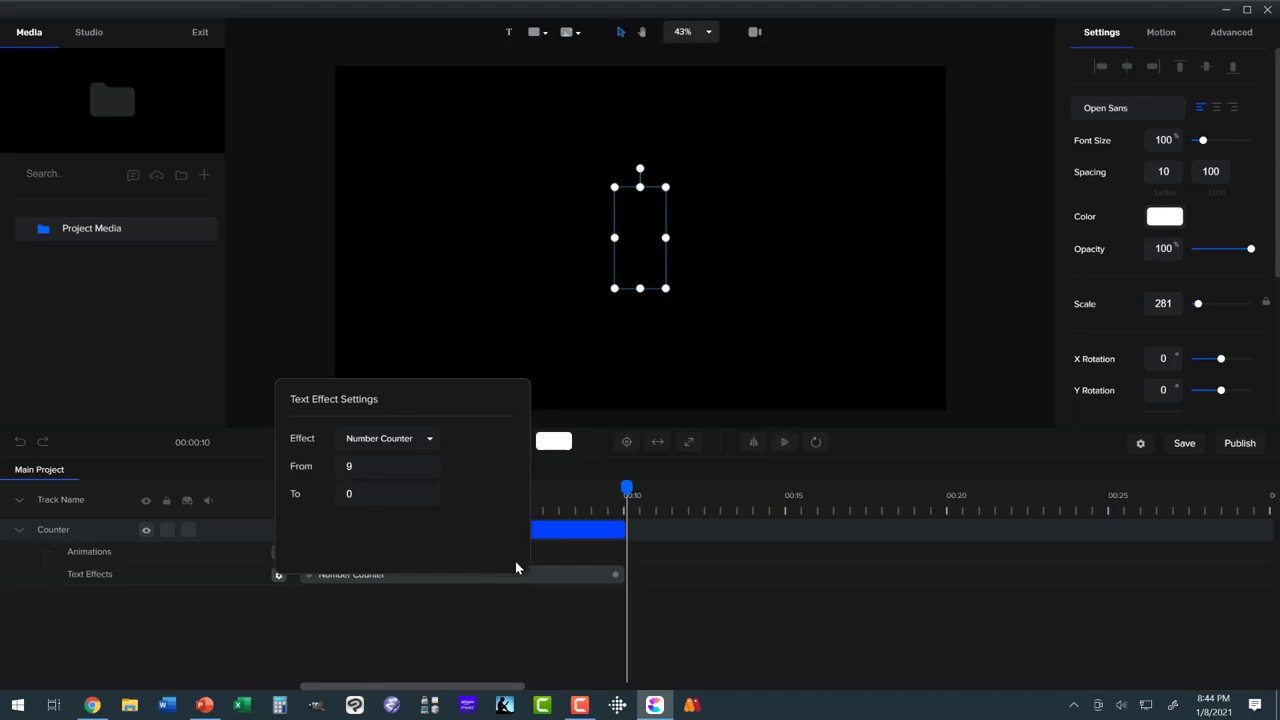
pyautogui.click(648, 555)
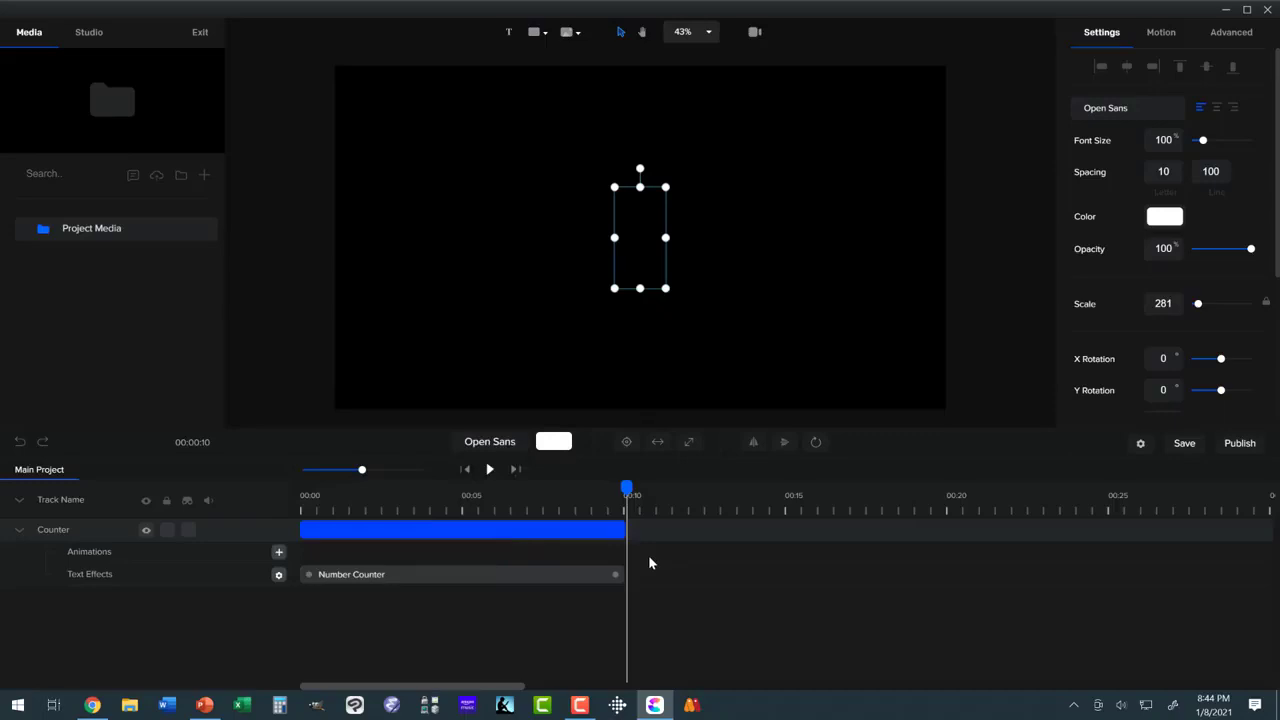
pyautogui.click(571, 574)
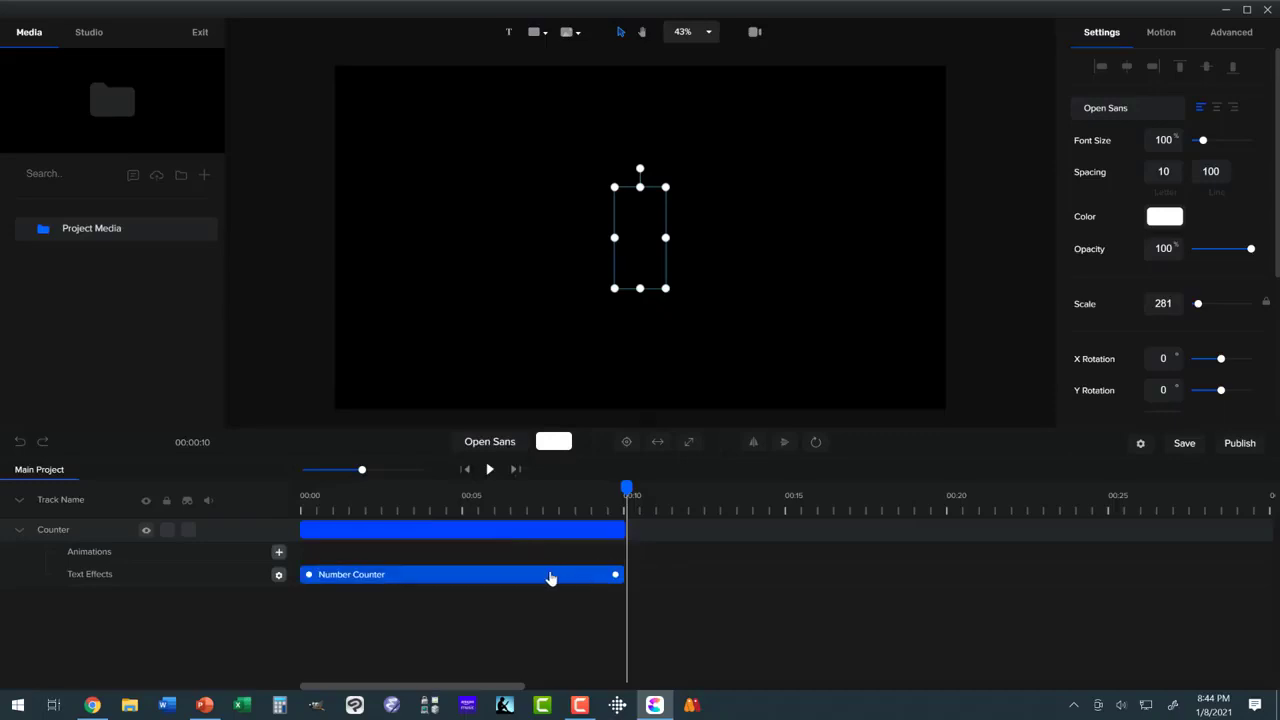
# Delete the Counter text layer from the timeline
pyautogui.click(406, 531)
pyautogui.rightClick(412, 531)
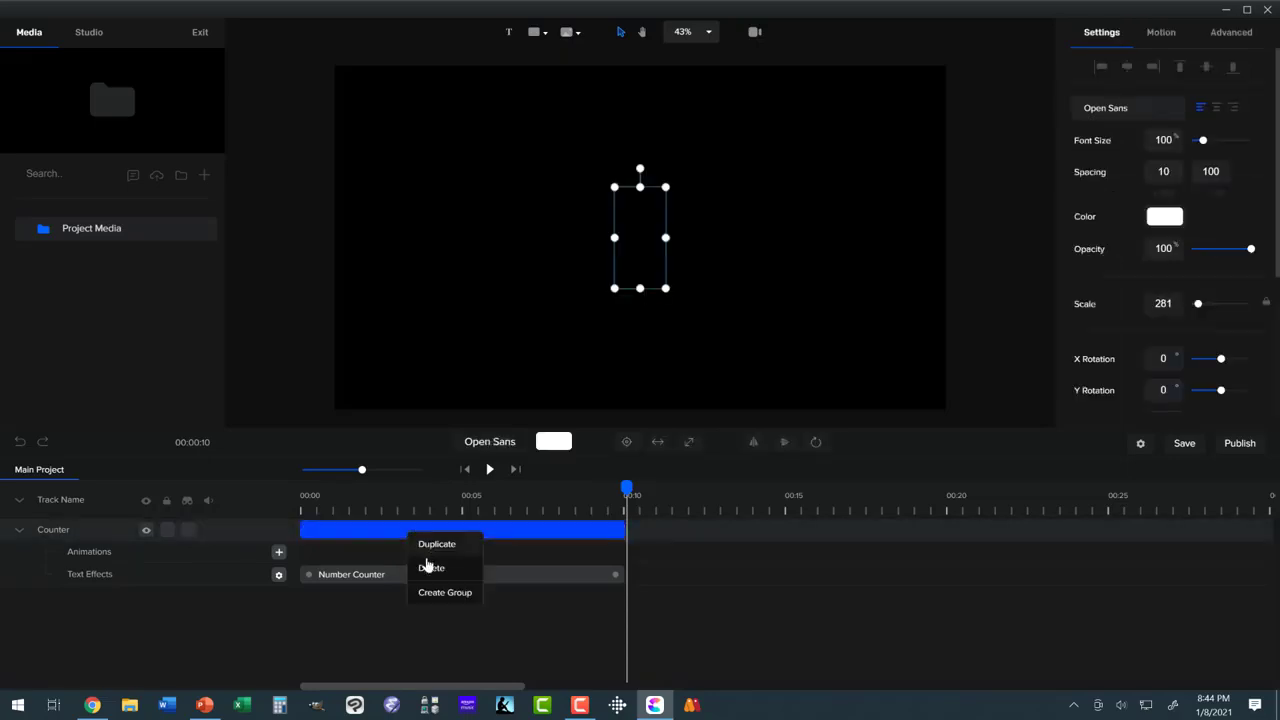
pyautogui.click(428, 567)
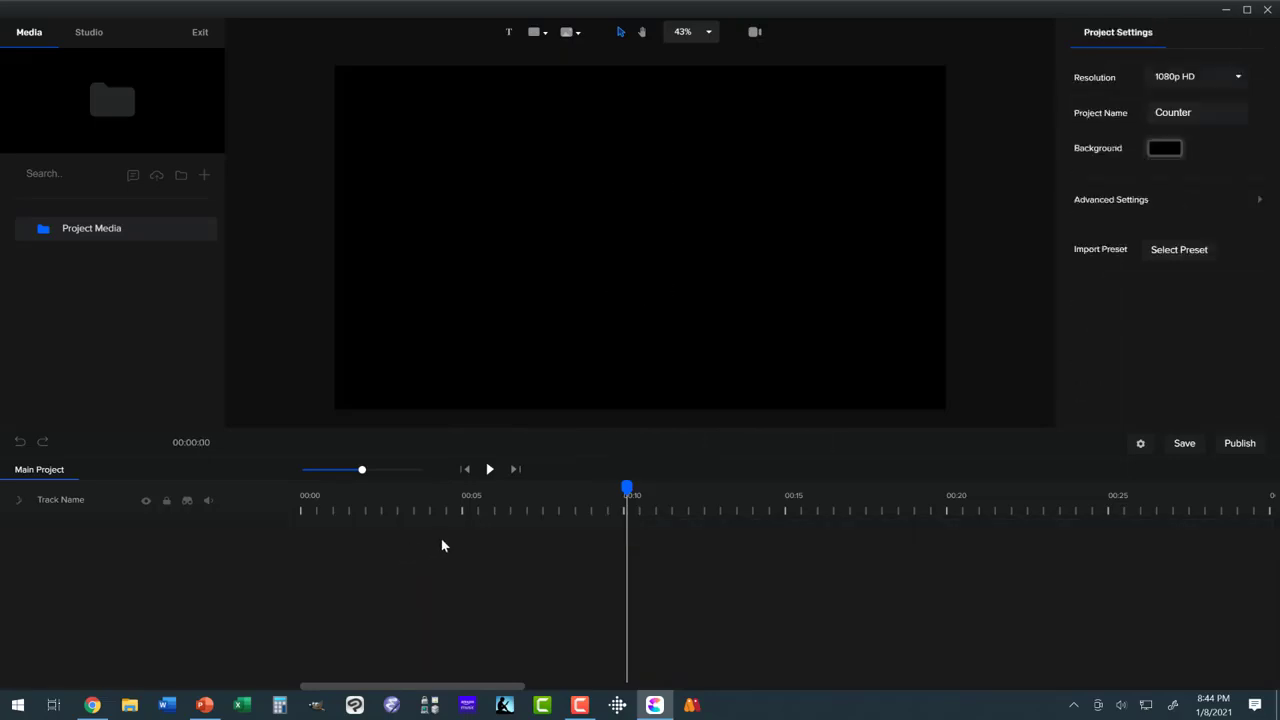
# Return the playhead to the start of the timeline and add a text layer reading "0"
pyautogui.moveTo(621, 488); pyautogui.dragTo(298, 520)
pyautogui.click(509, 34)
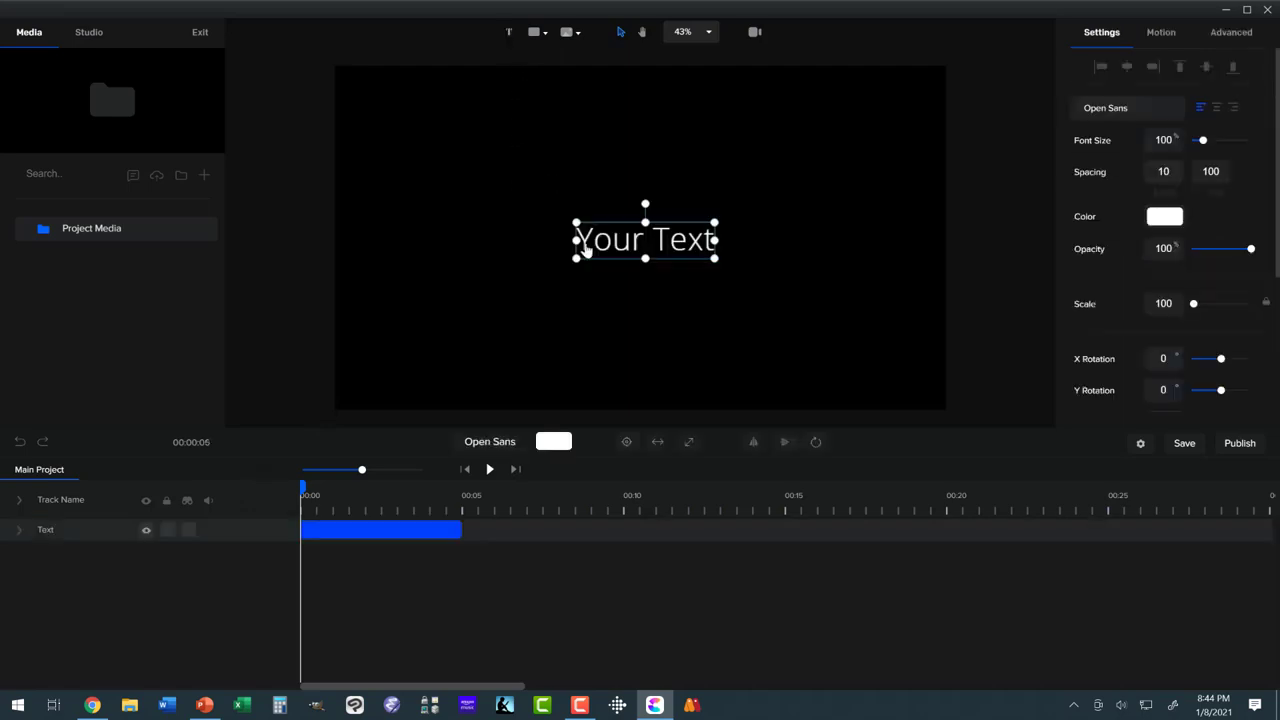
pyautogui.doubleClick(586, 249)
pyautogui.moveTo(578, 245); pyautogui.dragTo(716, 245)
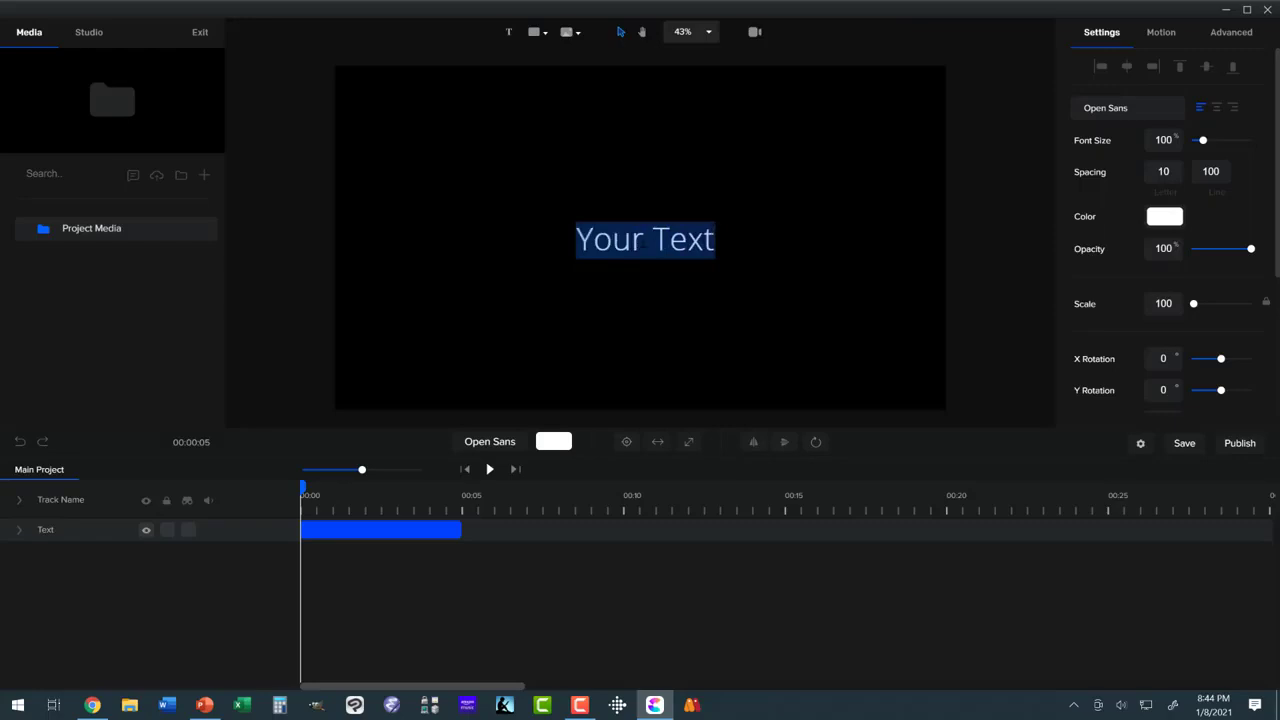
pyautogui.write('0')
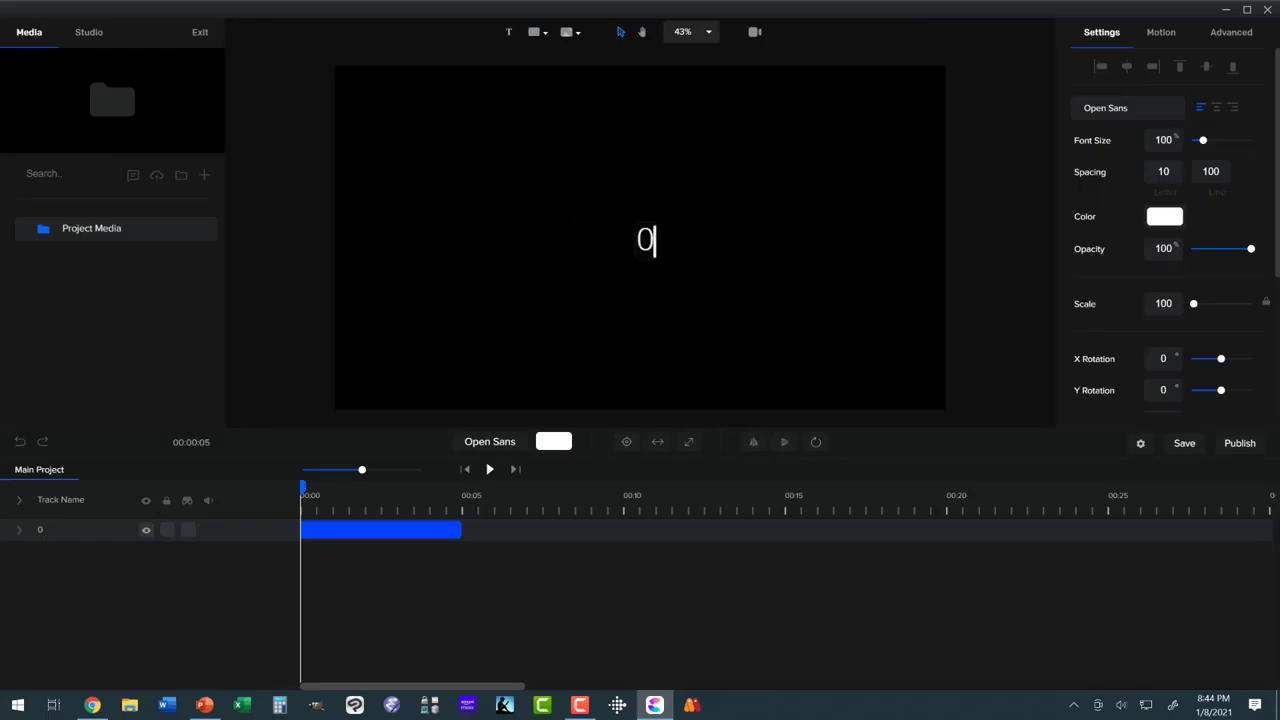
# Enlarge the 0 text to a scale of about 285 and center it on the canvas
pyautogui.click(643, 240)
pyautogui.click(643, 242)
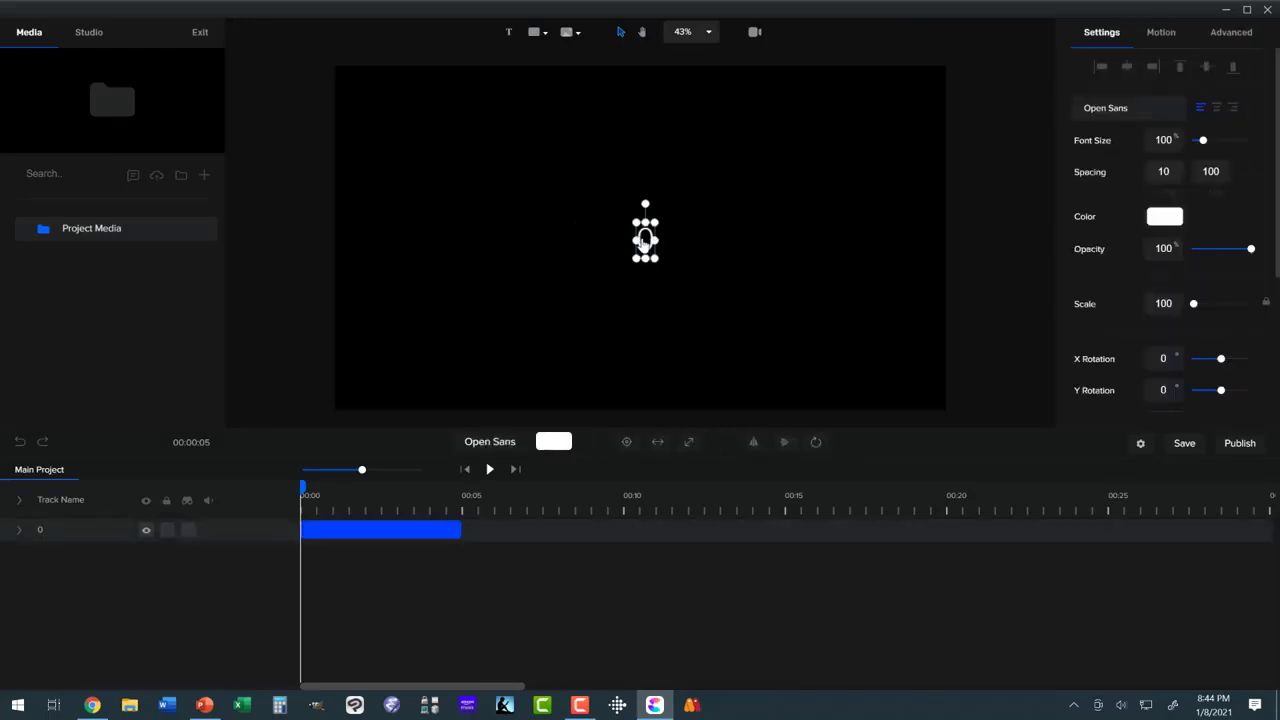
pyautogui.moveTo(657, 222); pyautogui.dragTo(716, 188)
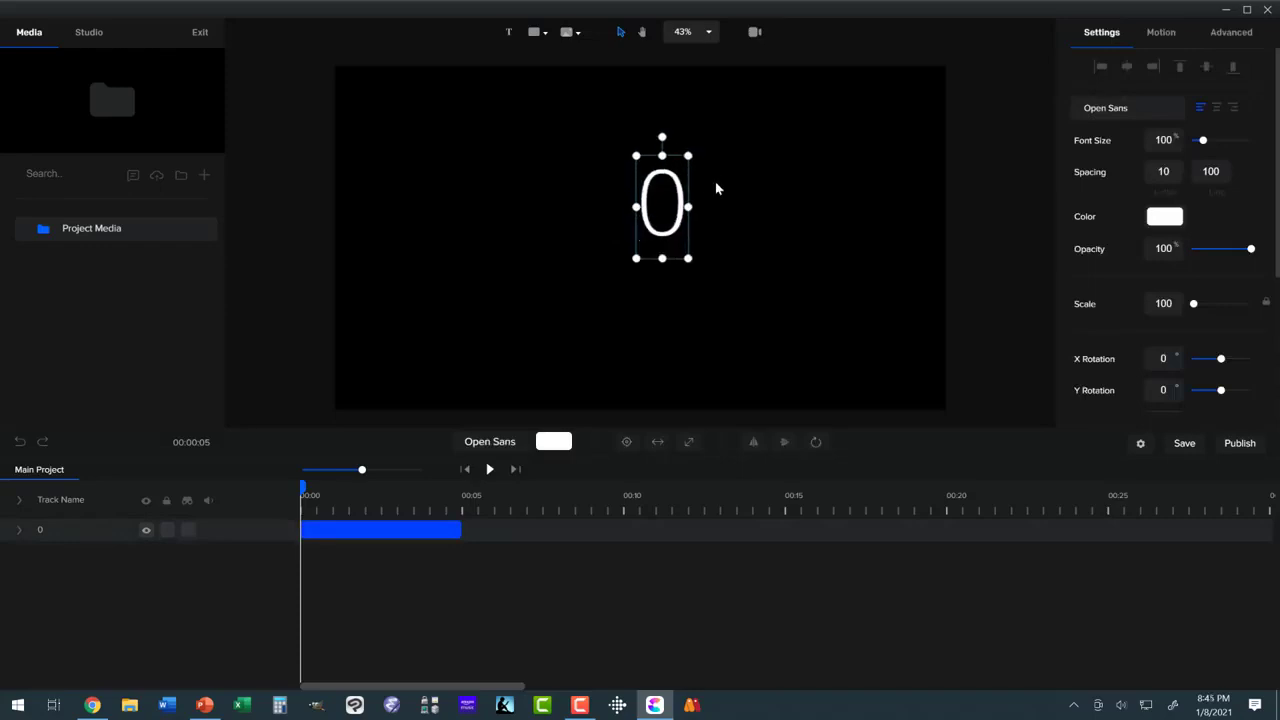
pyautogui.click(625, 442)
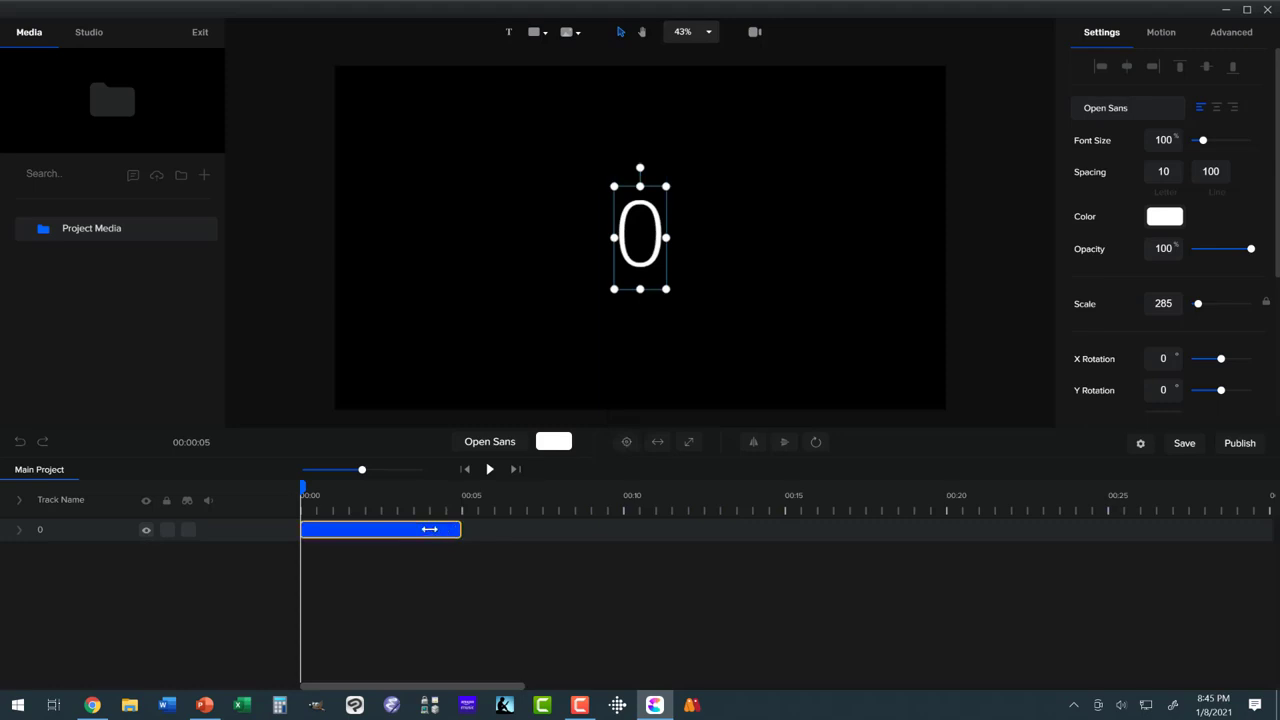
# Shorten the 0 clip to one second and place a duplicate of it directly after the original
pyautogui.moveTo(429, 529); pyautogui.dragTo(334, 521)
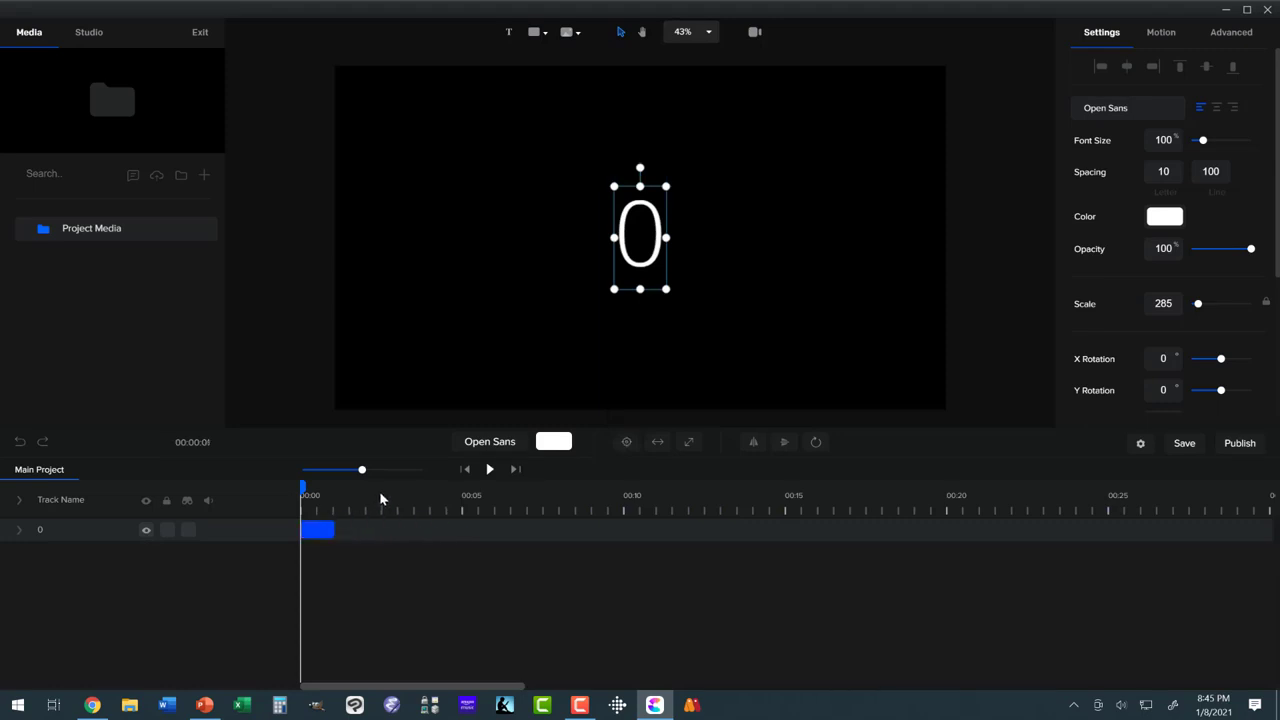
pyautogui.rightClick(316, 528)
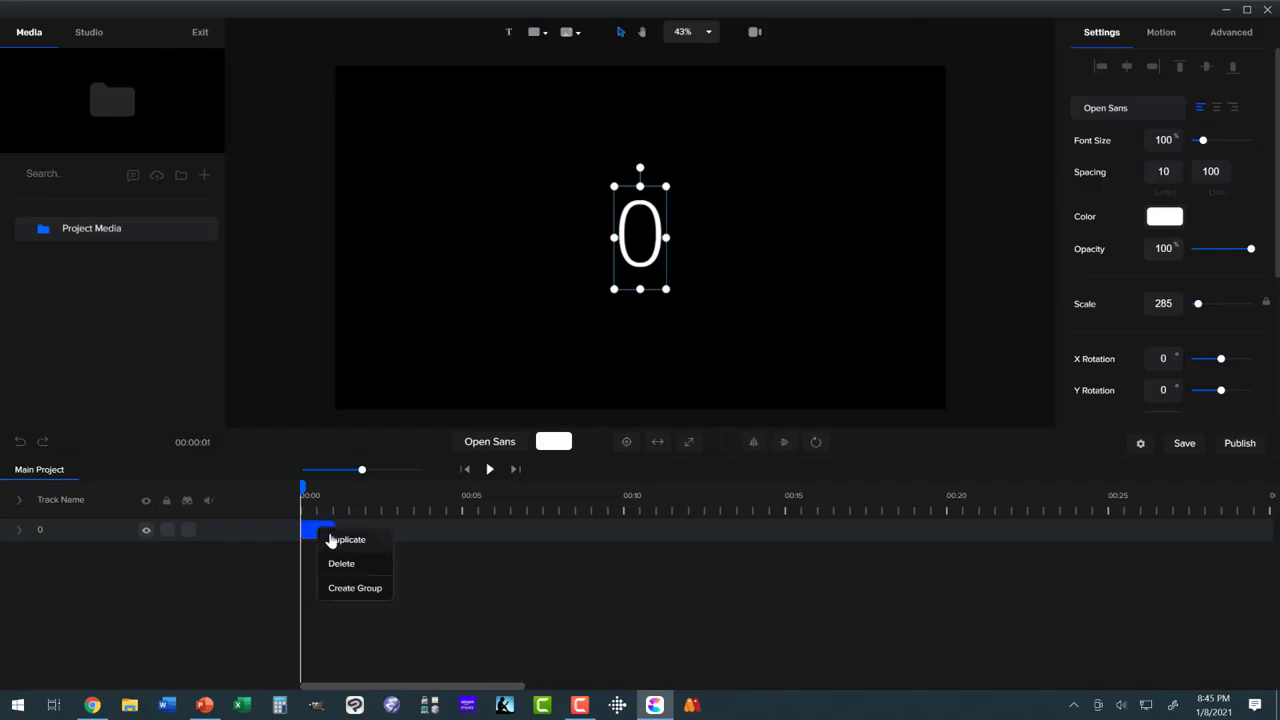
pyautogui.click(333, 538)
pyautogui.moveTo(323, 529); pyautogui.dragTo(355, 530)
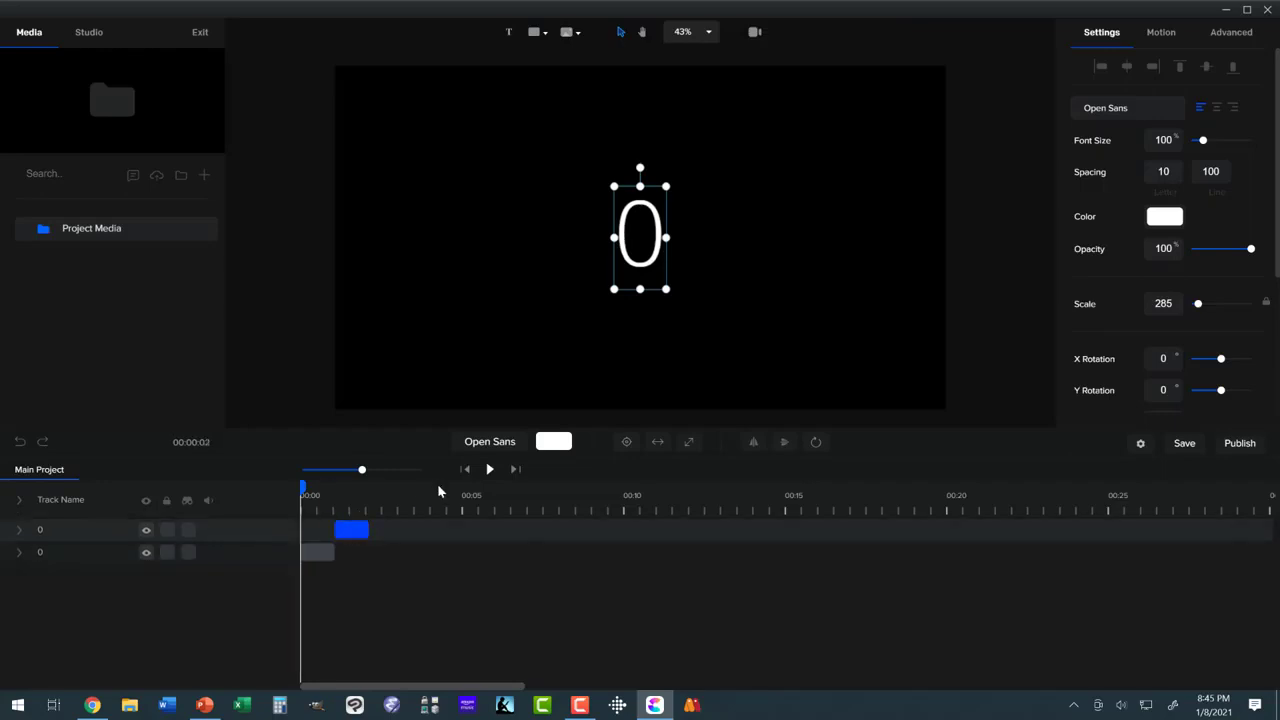
# Lock the original 0 track that starts at 00:00 so it cannot be edited
pyautogui.click(617, 259)
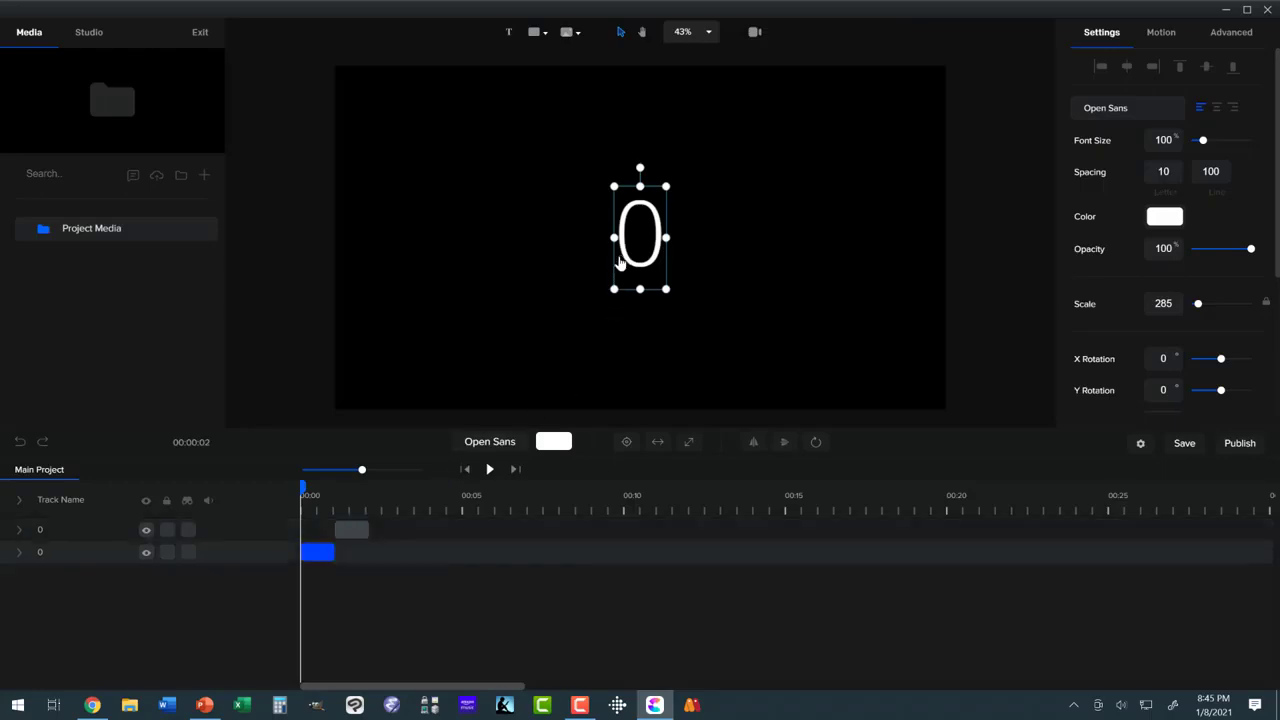
pyautogui.click(620, 258)
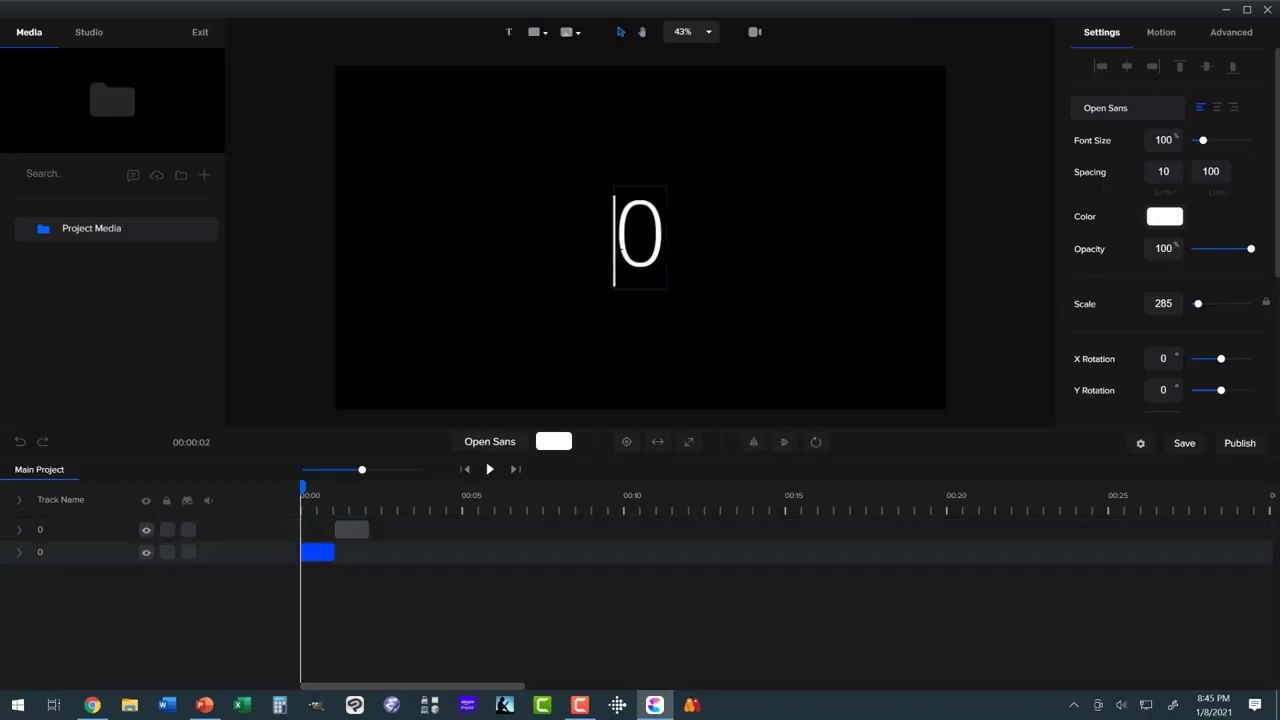
pyautogui.click(167, 552)
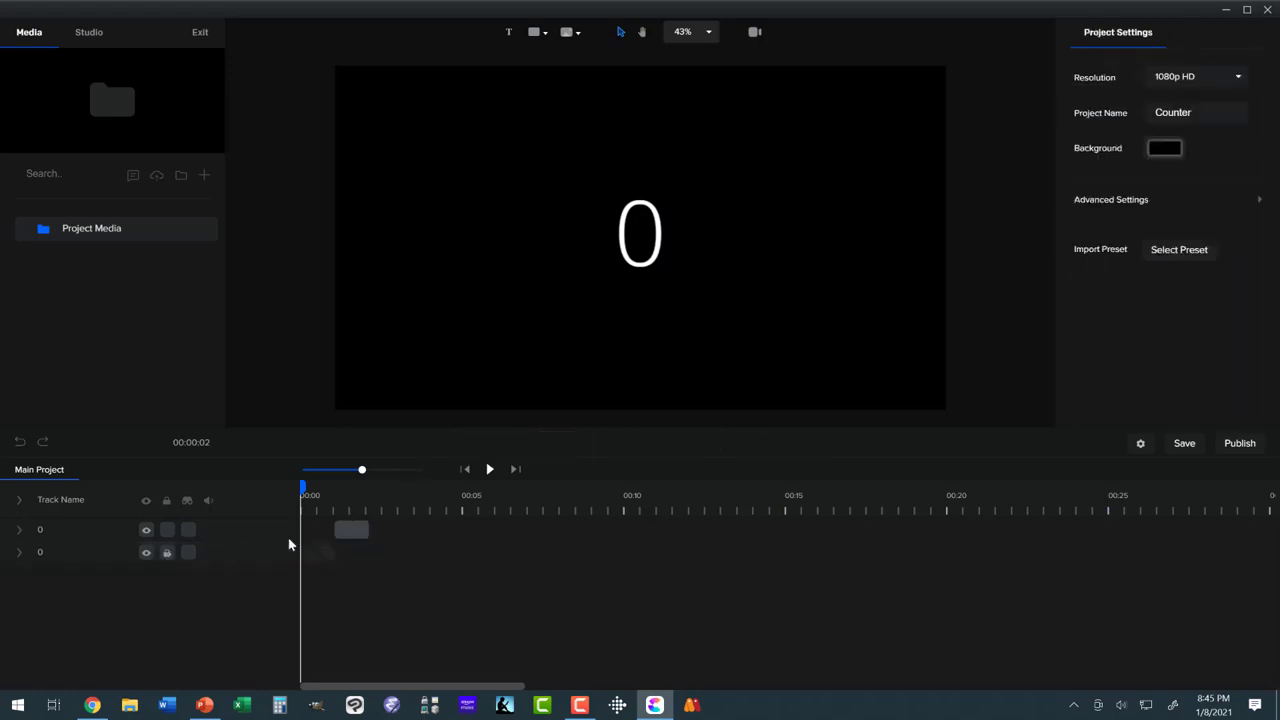
# Move the playhead over the duplicated 0 clip and change its text to "1"
pyautogui.click(351, 530)
pyautogui.click(633, 260)
pyautogui.moveTo(302, 487); pyautogui.dragTo(351, 487)
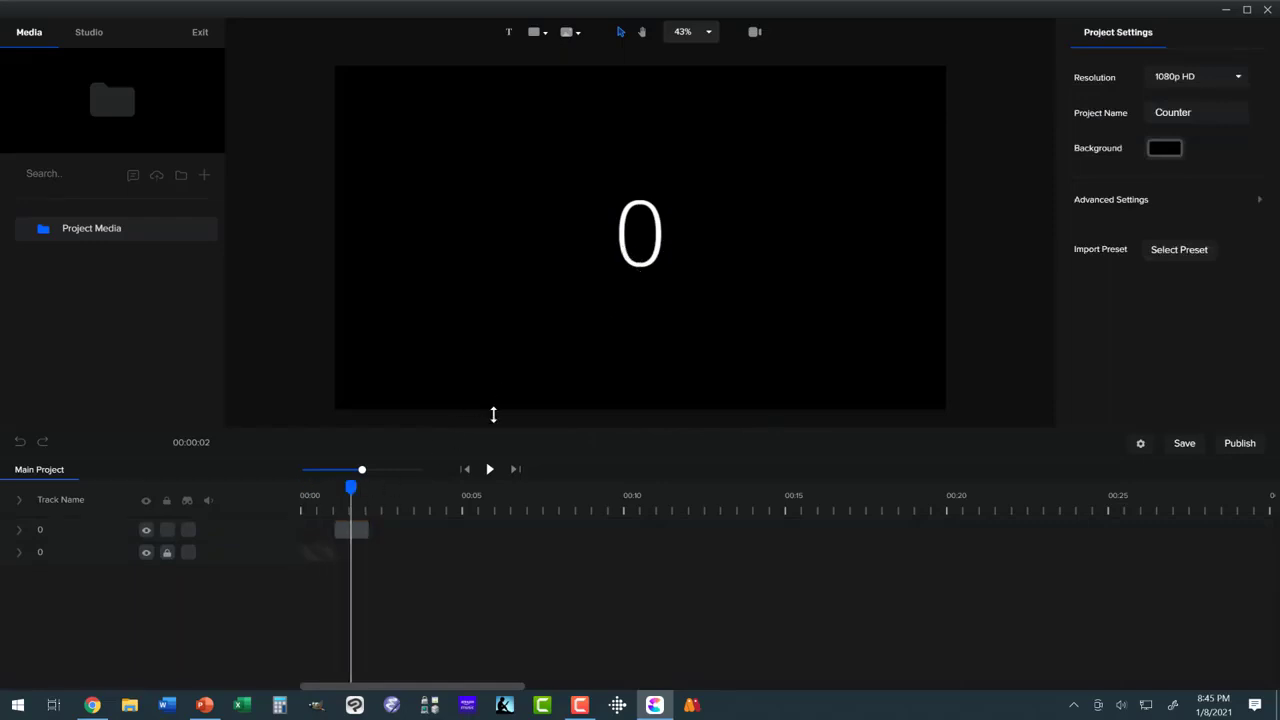
pyautogui.click(623, 265)
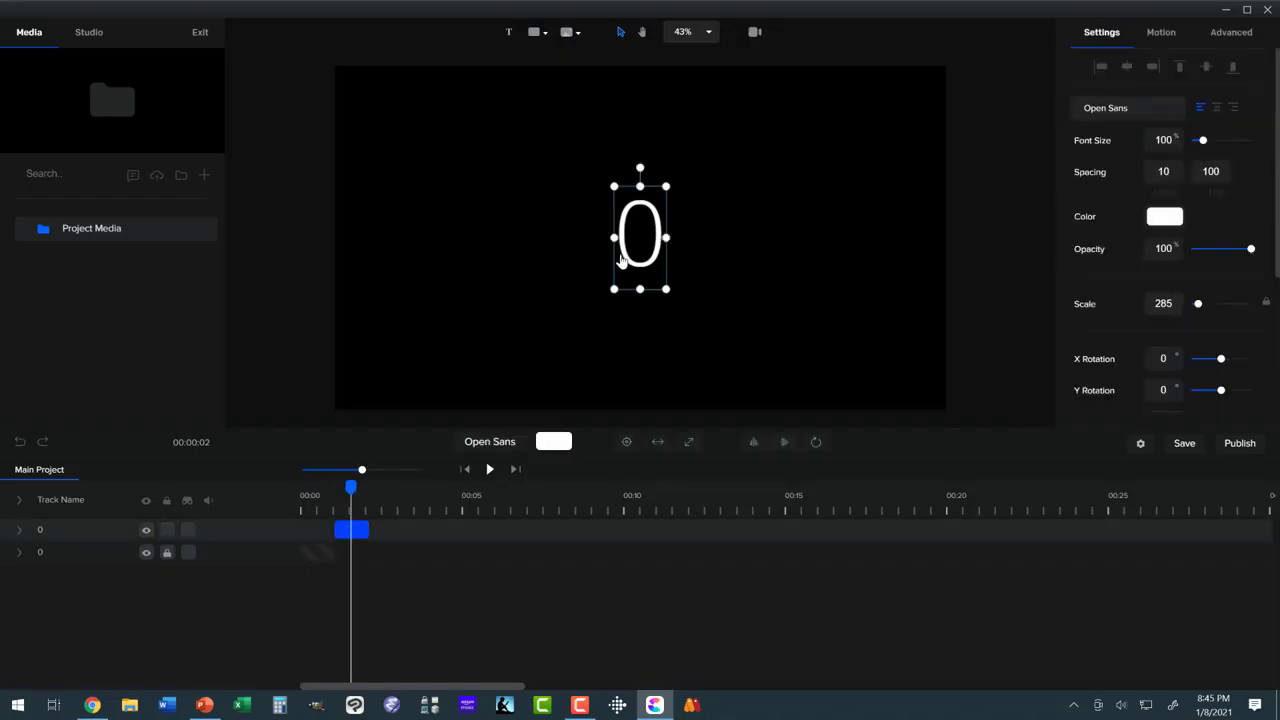
pyautogui.doubleClick(620, 260)
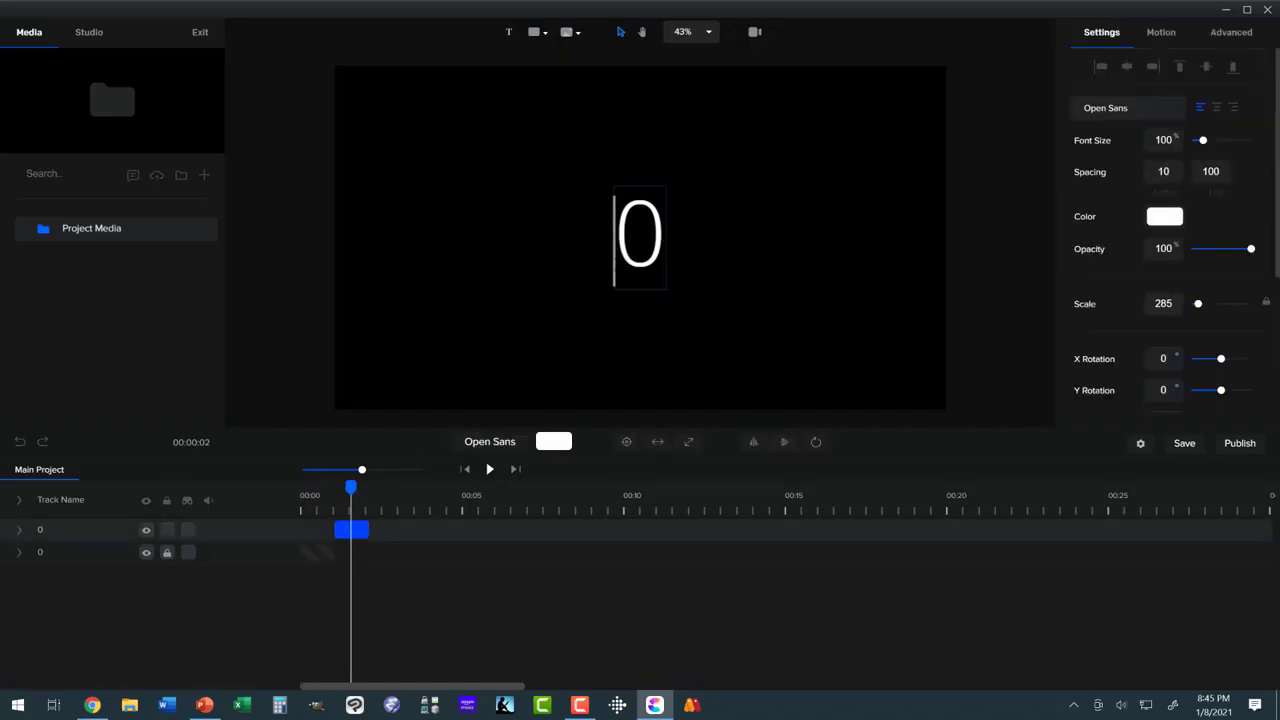
pyautogui.press('Delete')
pyautogui.write('1')
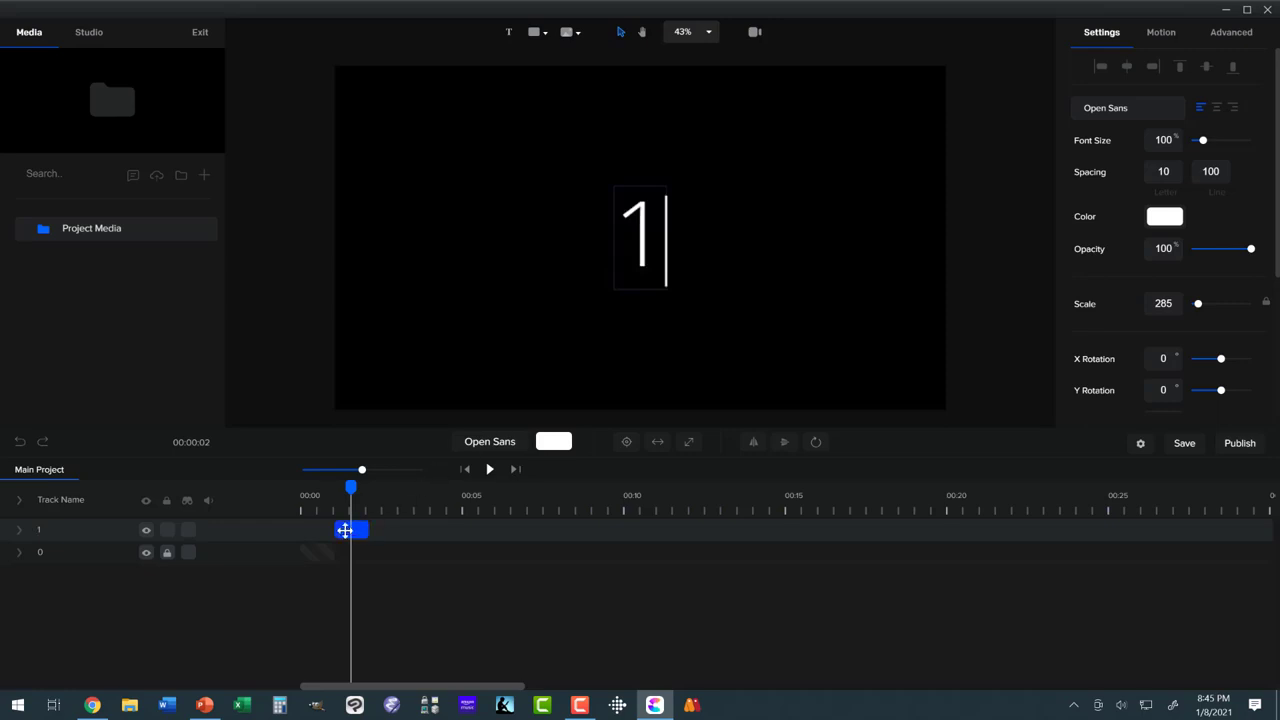
# Duplicate the 1 clip and place the copy directly after it on the timeline
pyautogui.rightClick(352, 530)
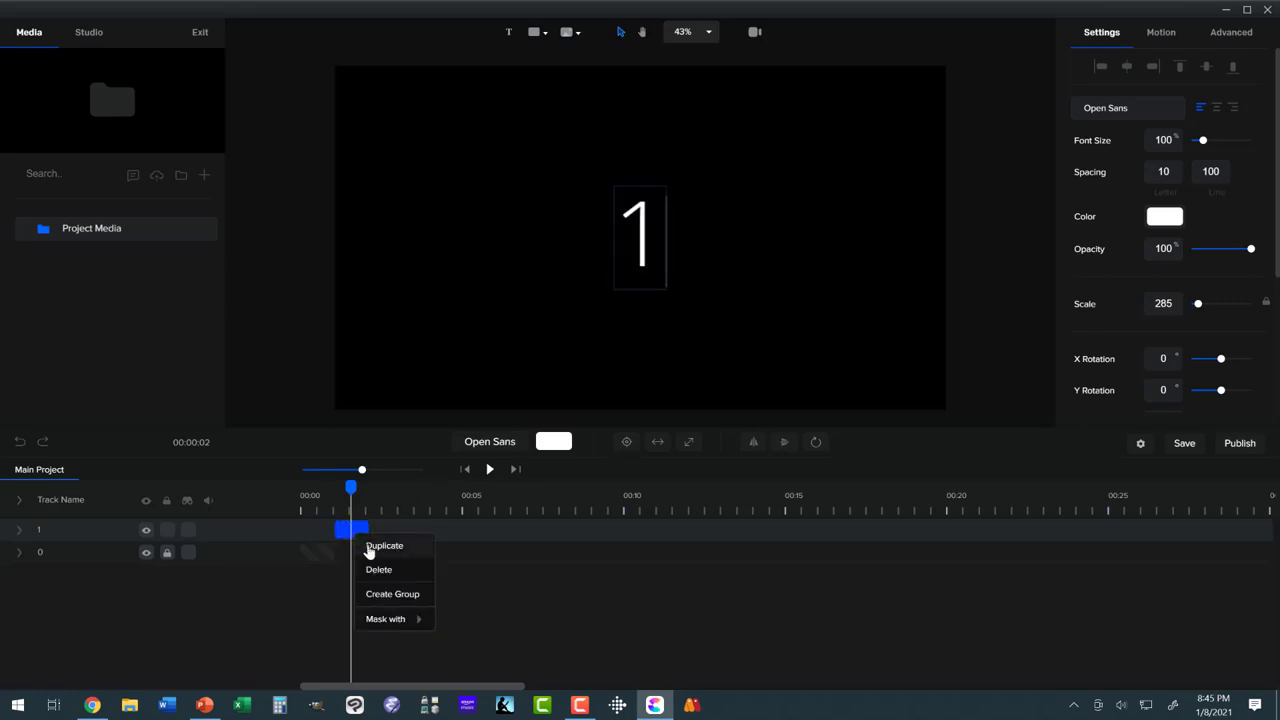
pyautogui.click(366, 548)
pyautogui.moveTo(360, 533); pyautogui.dragTo(389, 535)
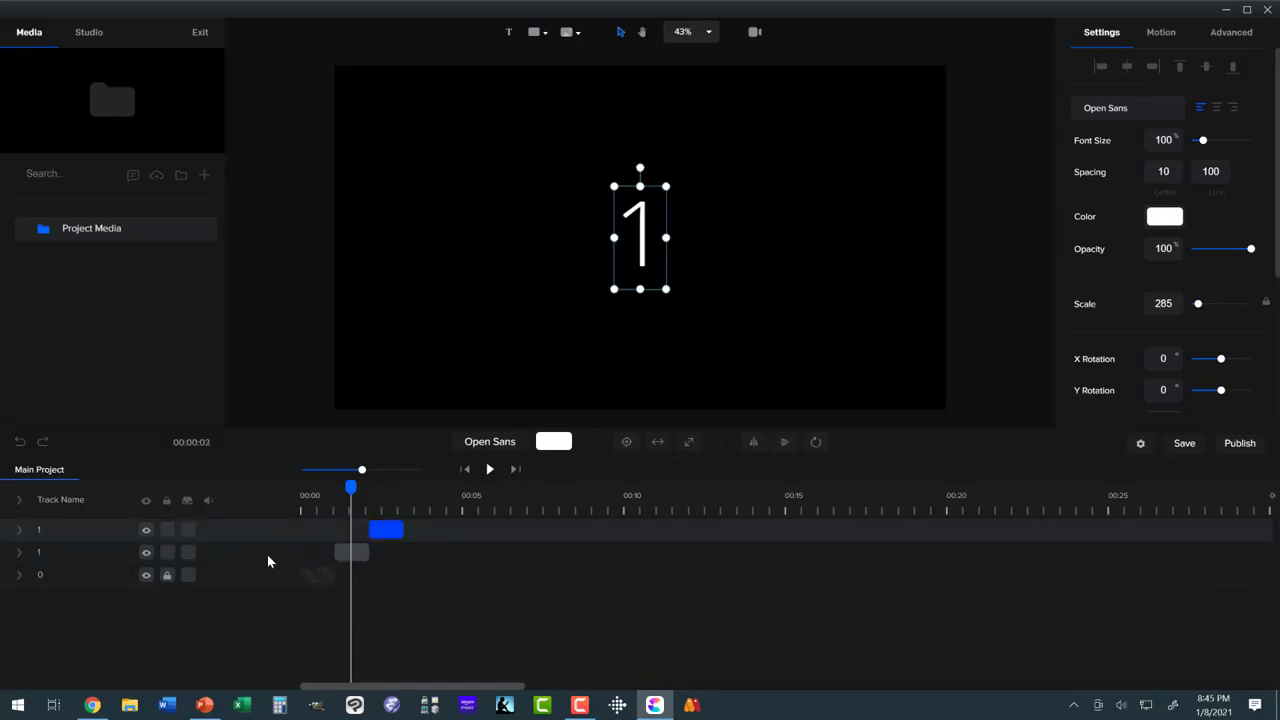
# Move the playhead over the copied 1 clip and change its text to "2"
pyautogui.moveTo(349, 487); pyautogui.dragTo(389, 481)
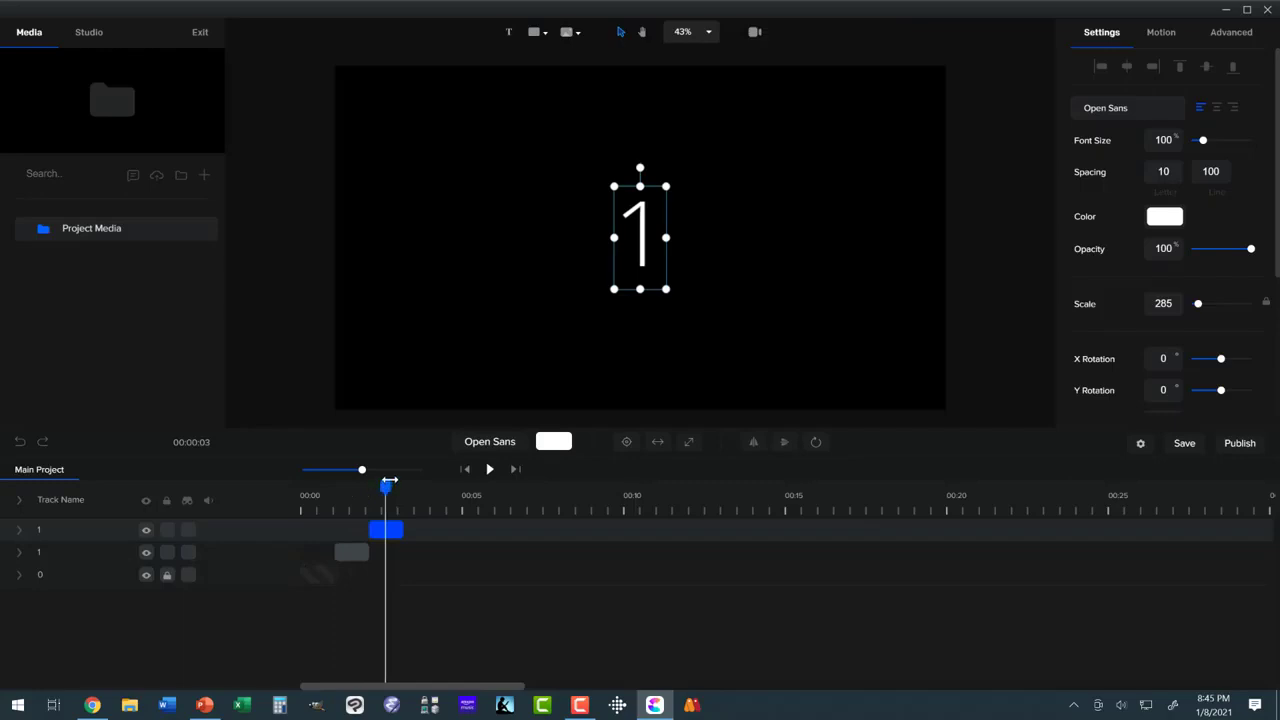
pyautogui.doubleClick(630, 251)
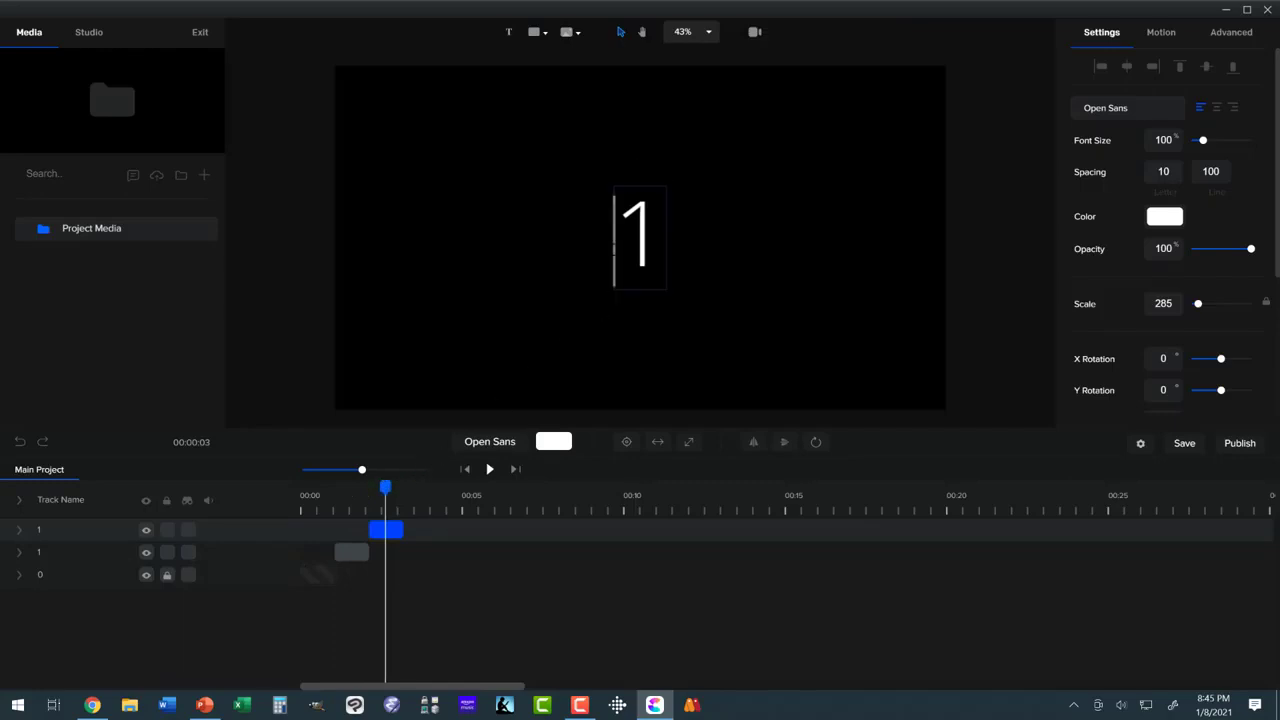
pyautogui.press('Delete')
pyautogui.write('3')
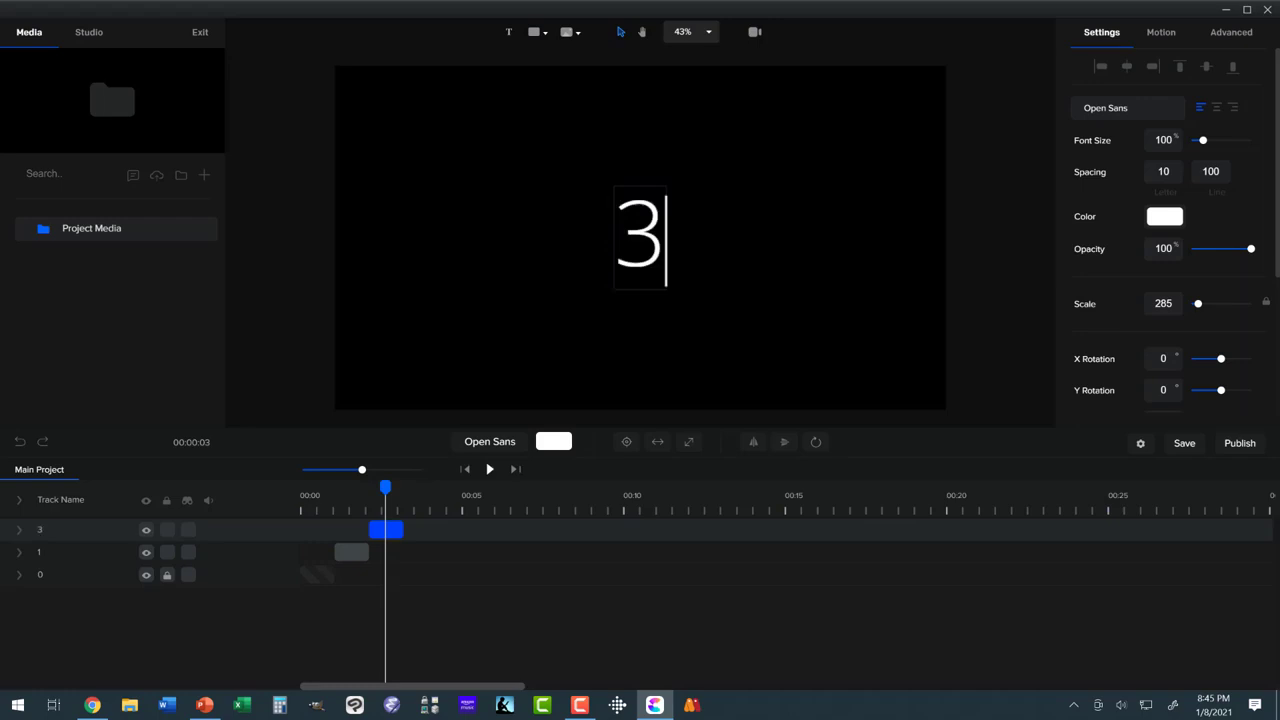
pyautogui.write('2')
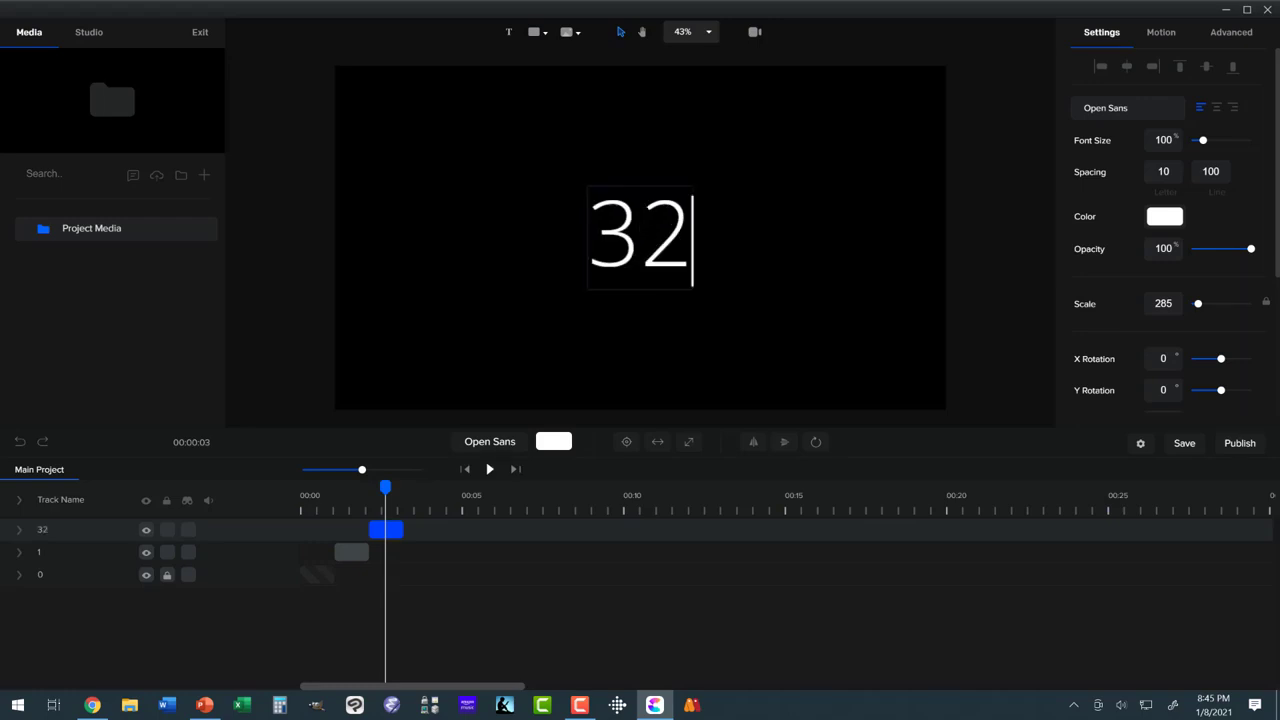
pyautogui.press('BackSpace')
pyautogui.press('BackSpace')
pyautogui.write('2')
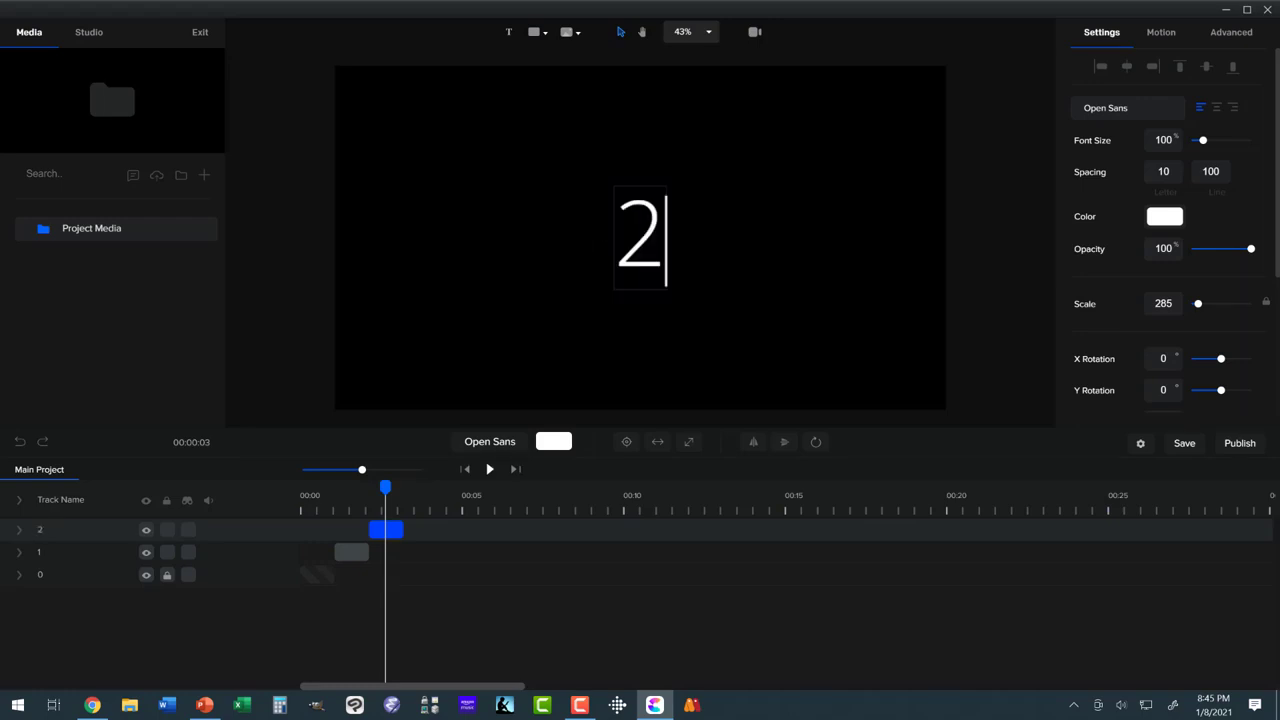
# Duplicate the 2 clip and place the copy directly after the original
pyautogui.rightClick(392, 531)
pyautogui.click(415, 547)
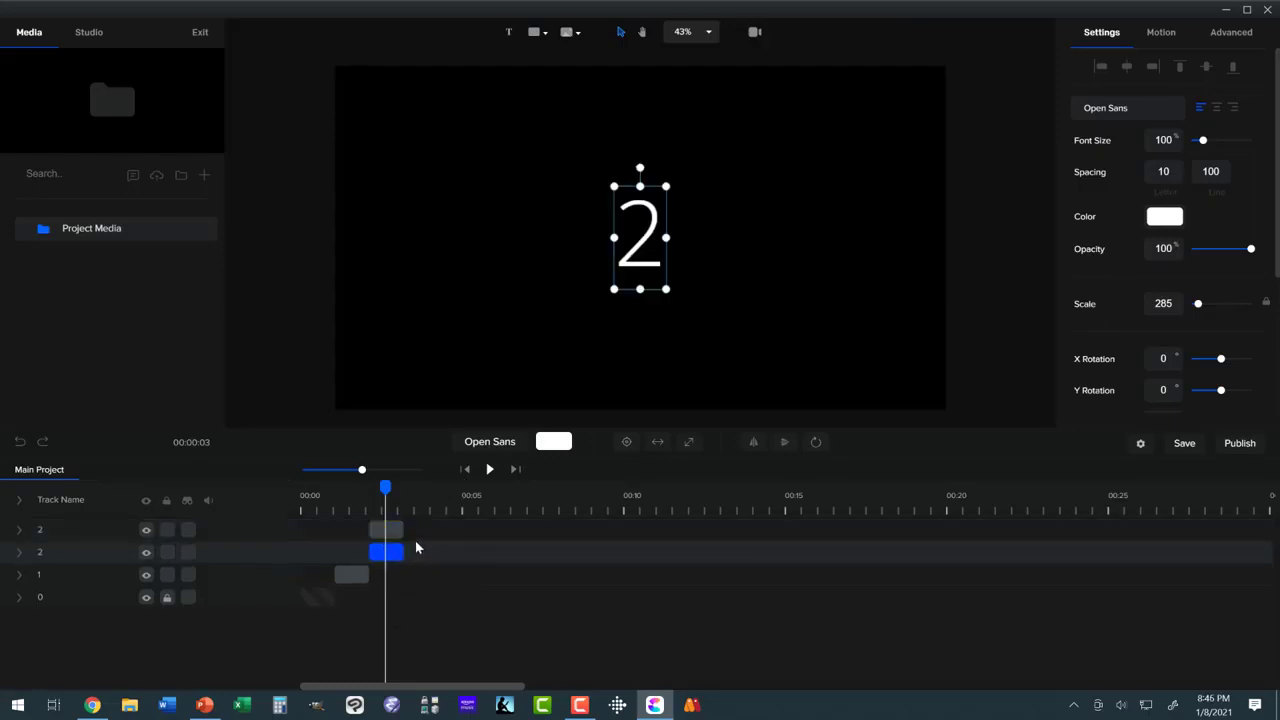
pyautogui.moveTo(392, 531); pyautogui.dragTo(425, 531)
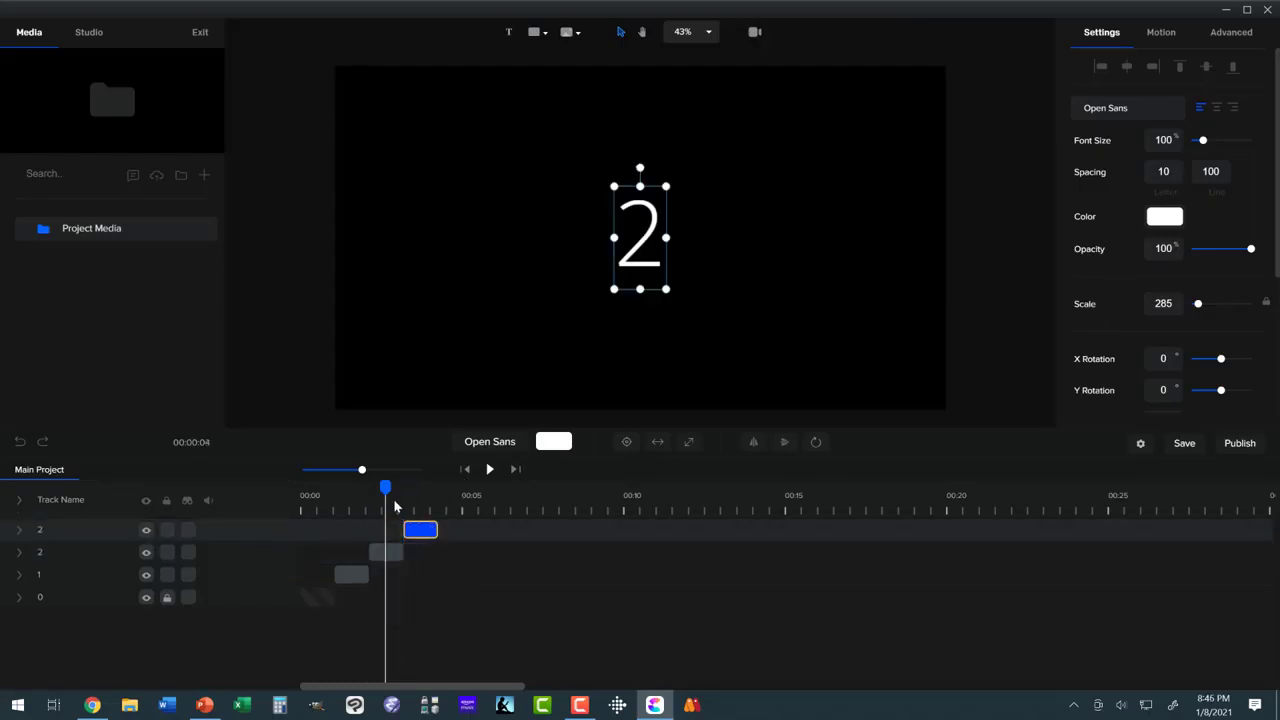
# Move the playhead over the copied 2 clip and change its text to "3"
pyautogui.moveTo(384, 488); pyautogui.dragTo(421, 490)
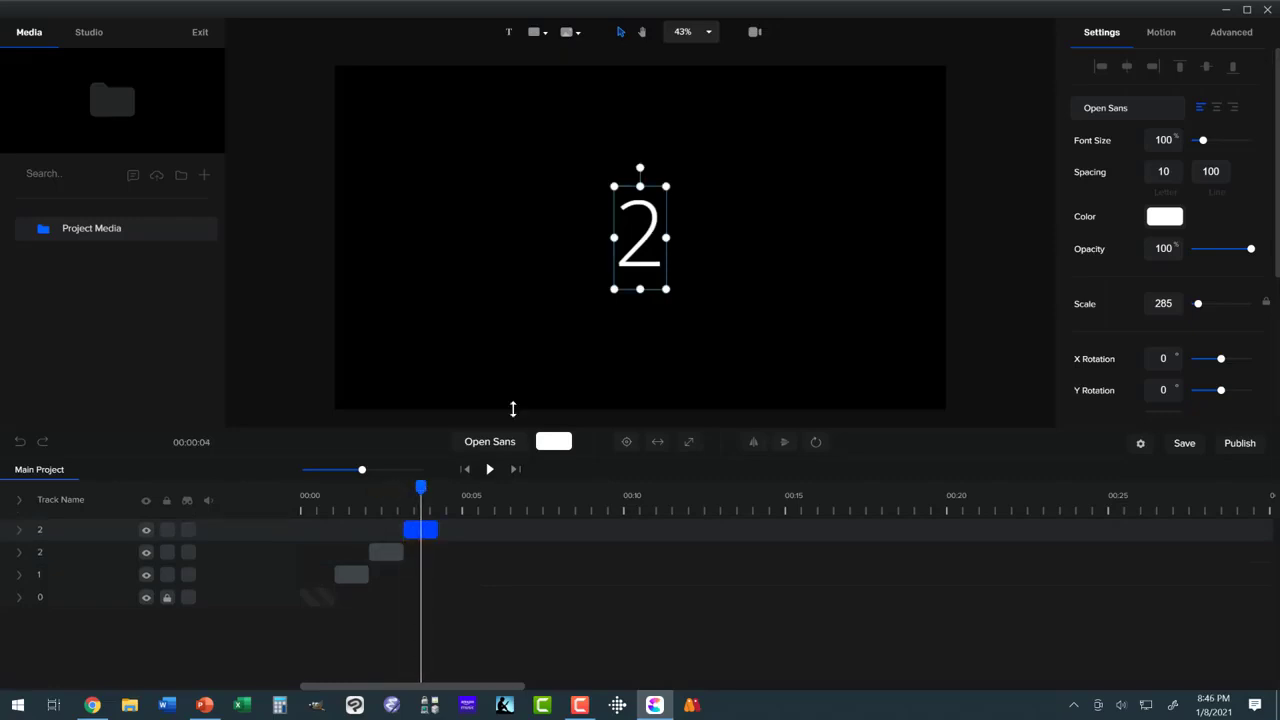
pyautogui.doubleClick(620, 257)
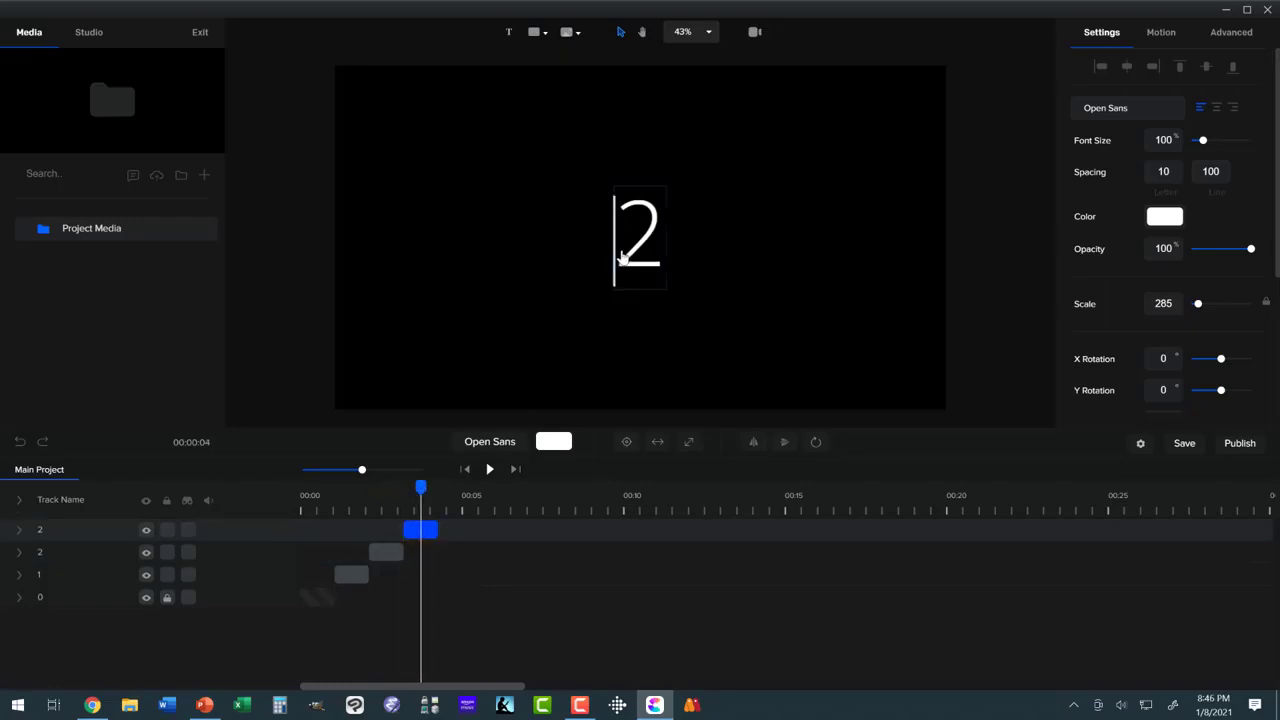
pyautogui.press('Delete')
pyautogui.write('3')
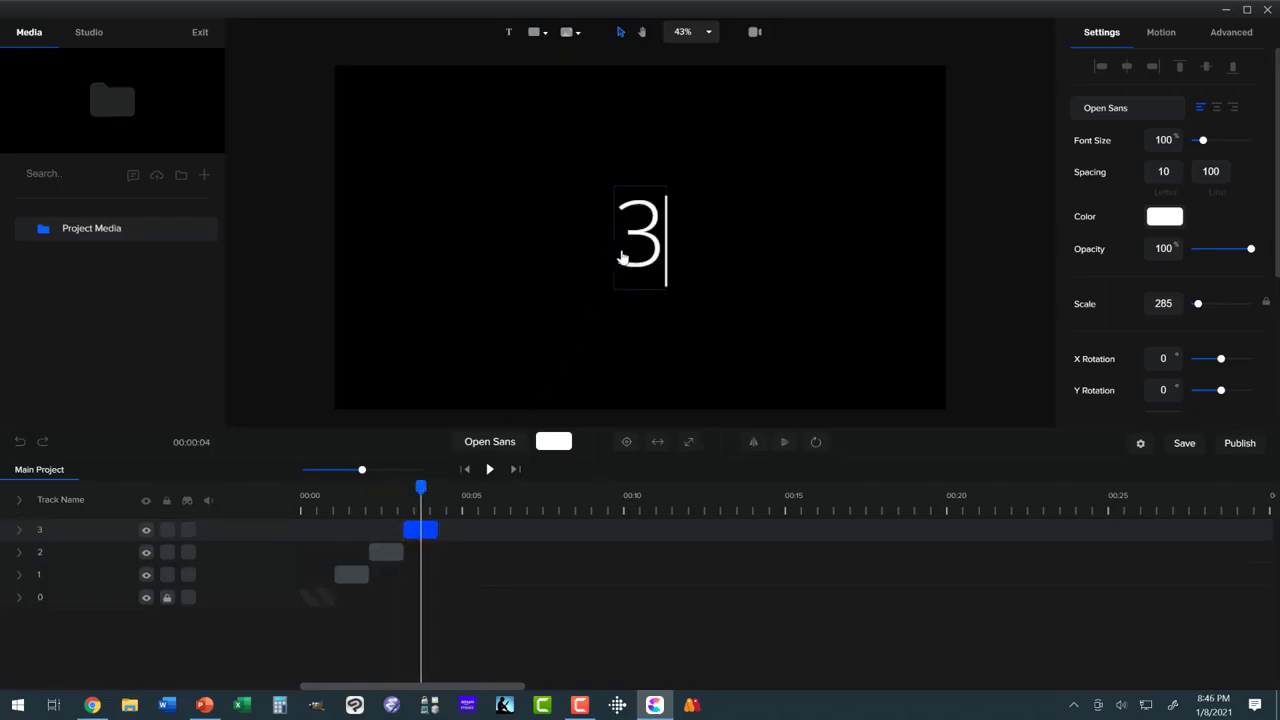
# Play the 0 to 3 counter from the start of the timeline to check the sequence
pyautogui.click(467, 476)
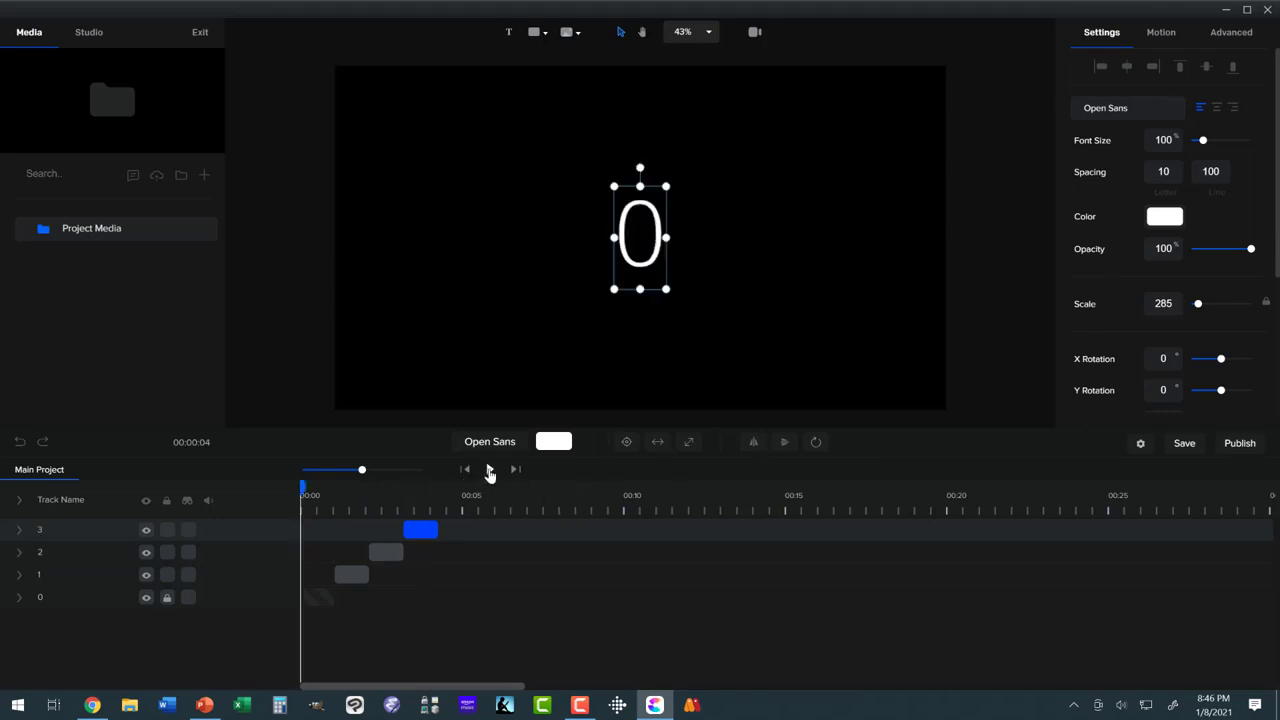
pyautogui.click(490, 470)
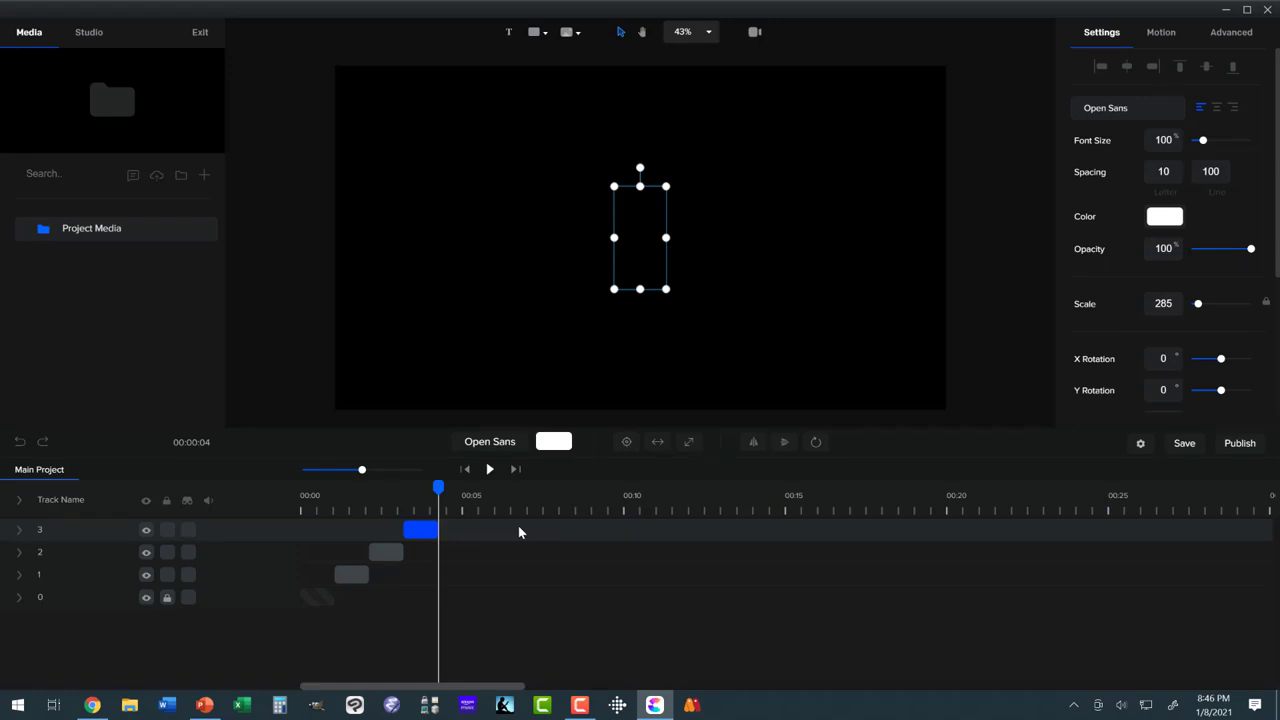
pyautogui.click(419, 529)
# Unlock the 0 track and combine the four number tracks 0, 1, 2 and 3 into one group
pyautogui.click(166, 599)
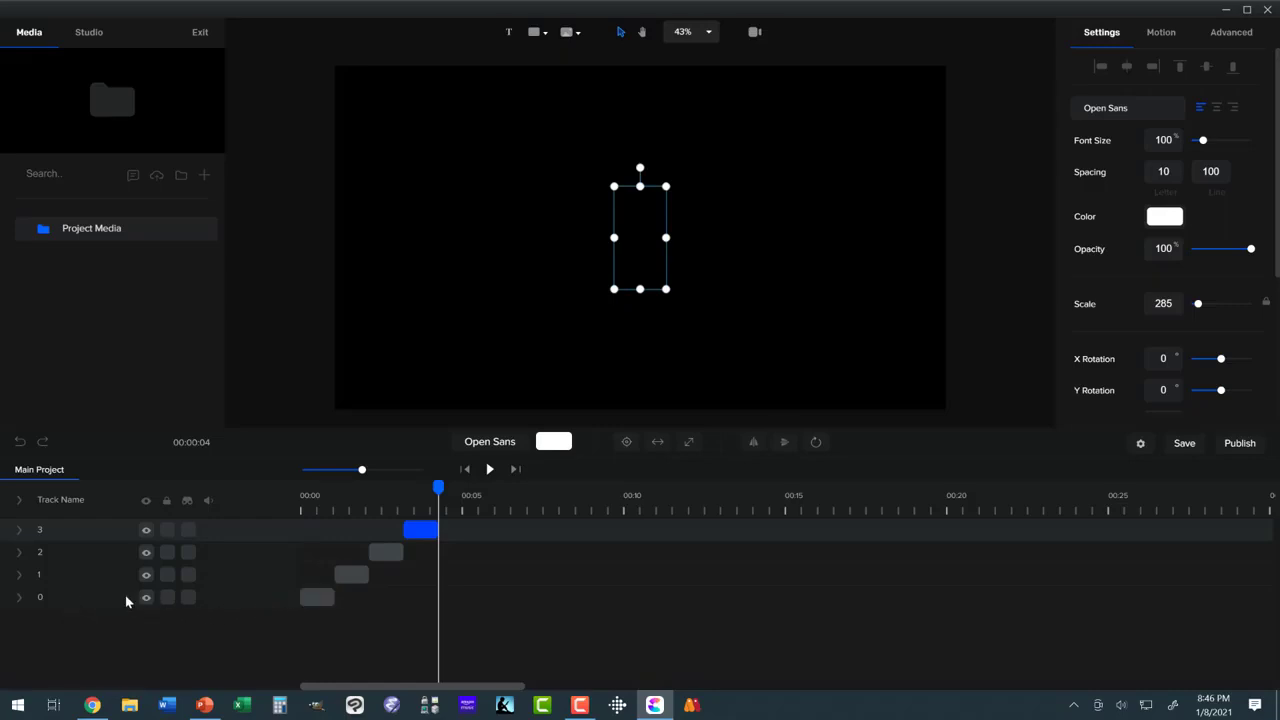
pyautogui.click(57, 606)
pyautogui.keyDown('shift'); pyautogui.click(59, 578); pyautogui.keyUp('shift')
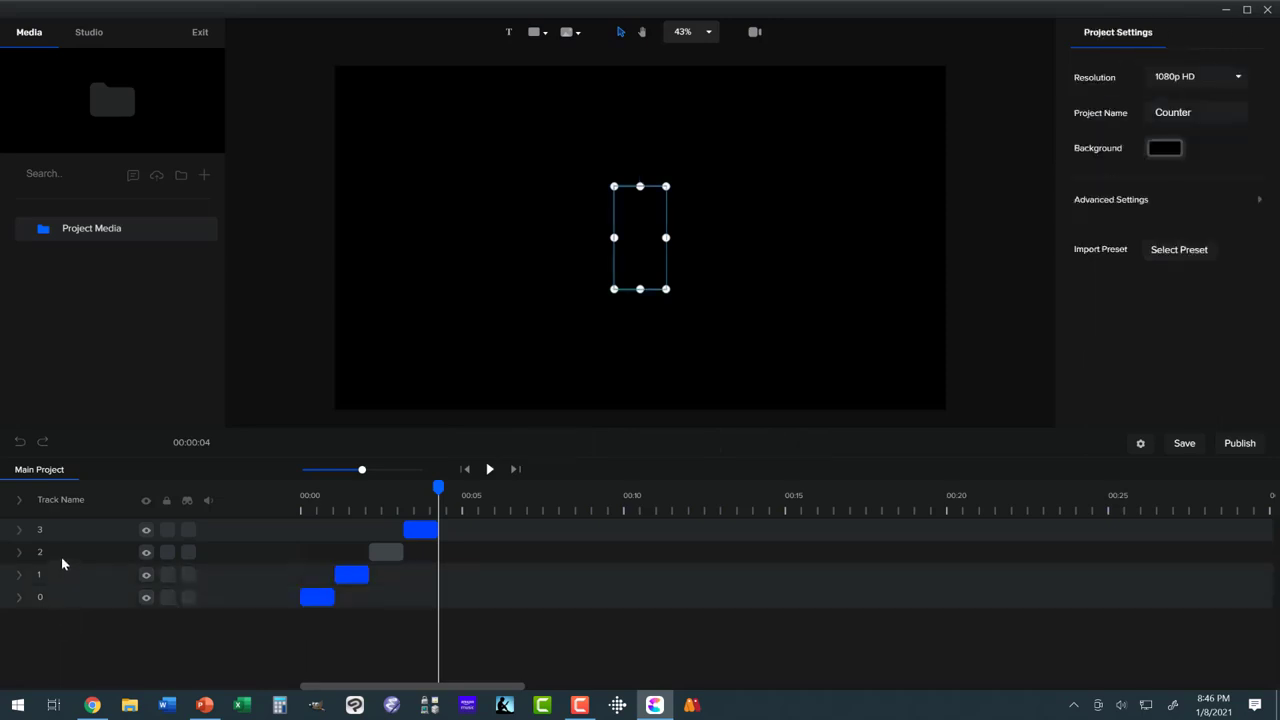
pyautogui.keyDown('shift'); pyautogui.click(62, 551); pyautogui.keyUp('shift')
pyautogui.click(64, 533)
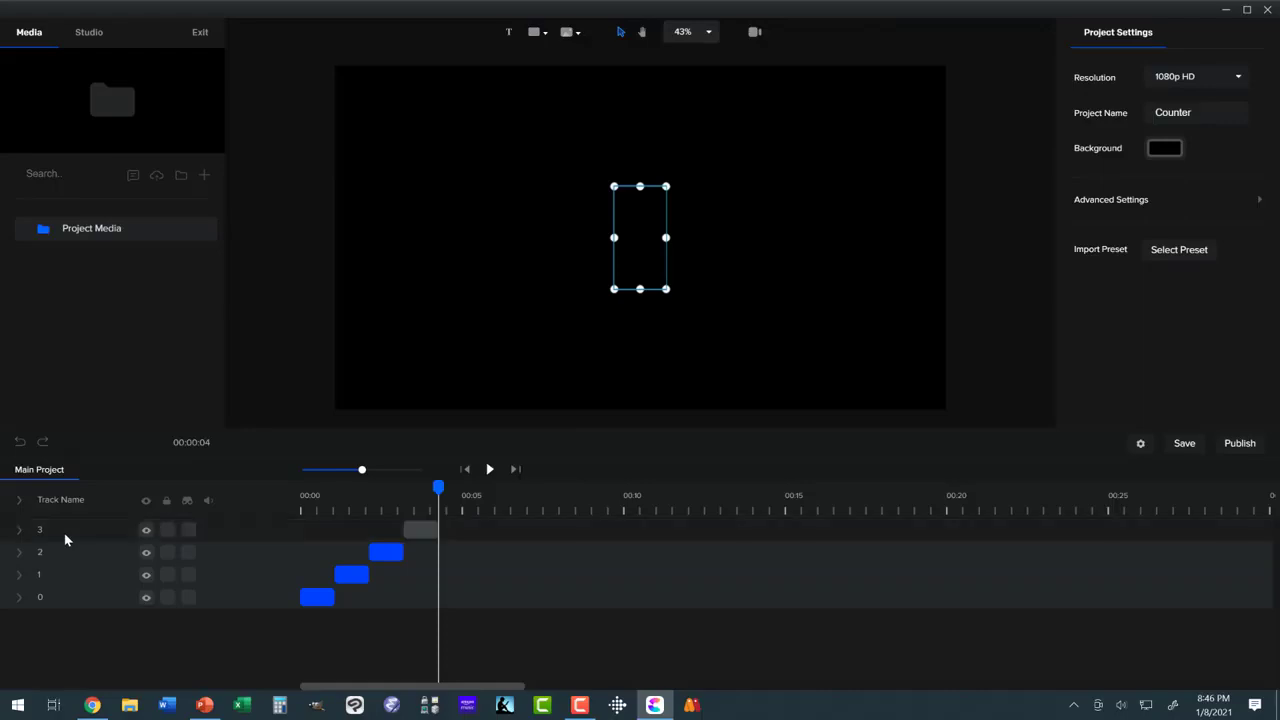
pyautogui.doubleClick(64, 533)
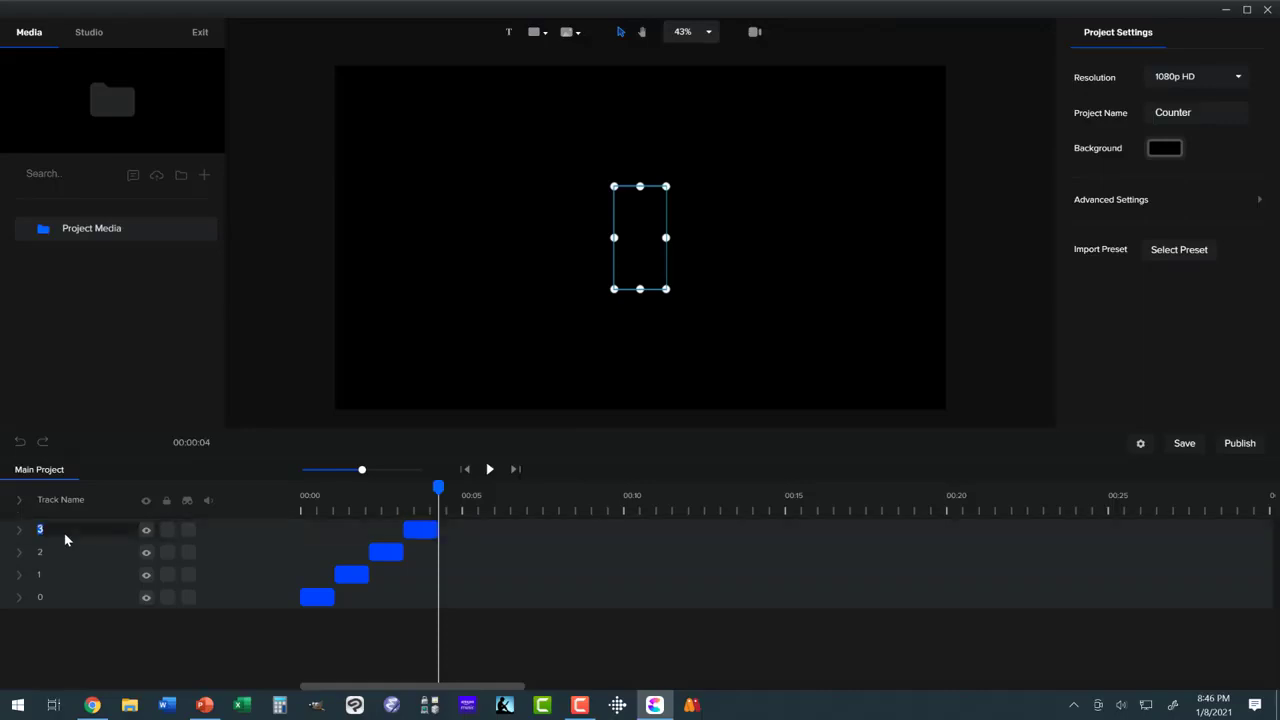
pyautogui.click(309, 596)
pyautogui.rightClick(309, 596)
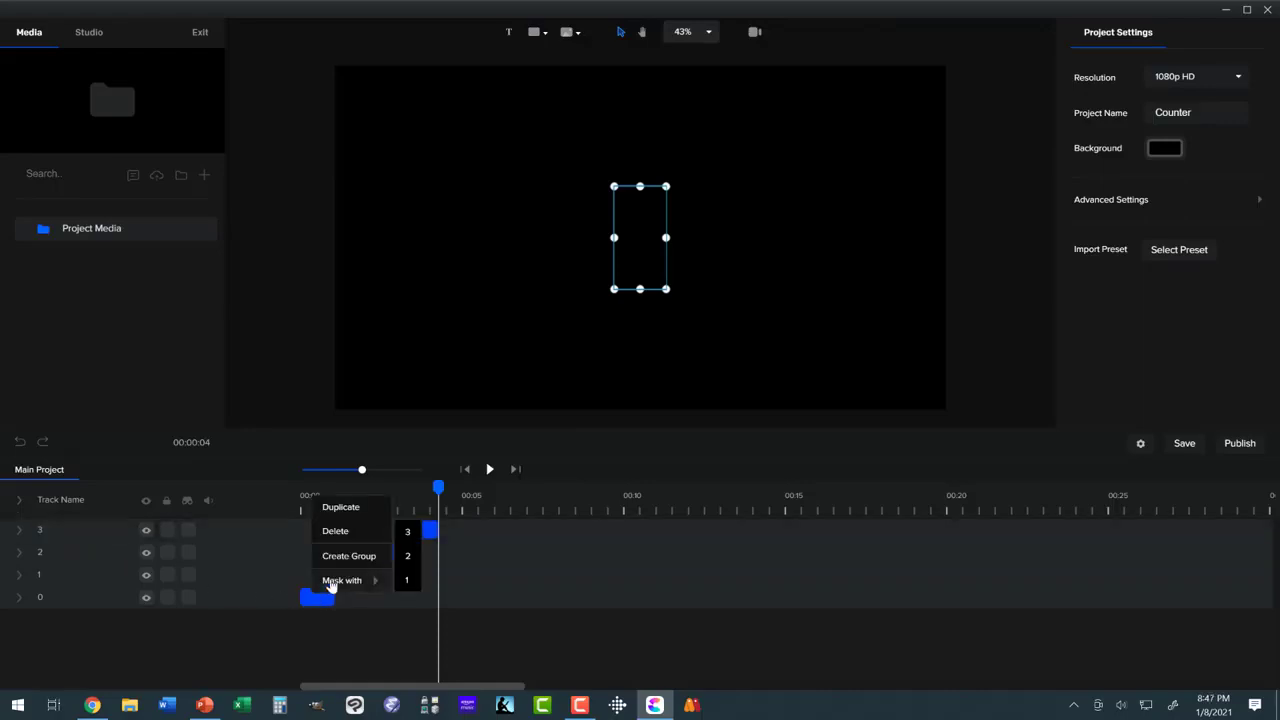
pyautogui.click(348, 556)
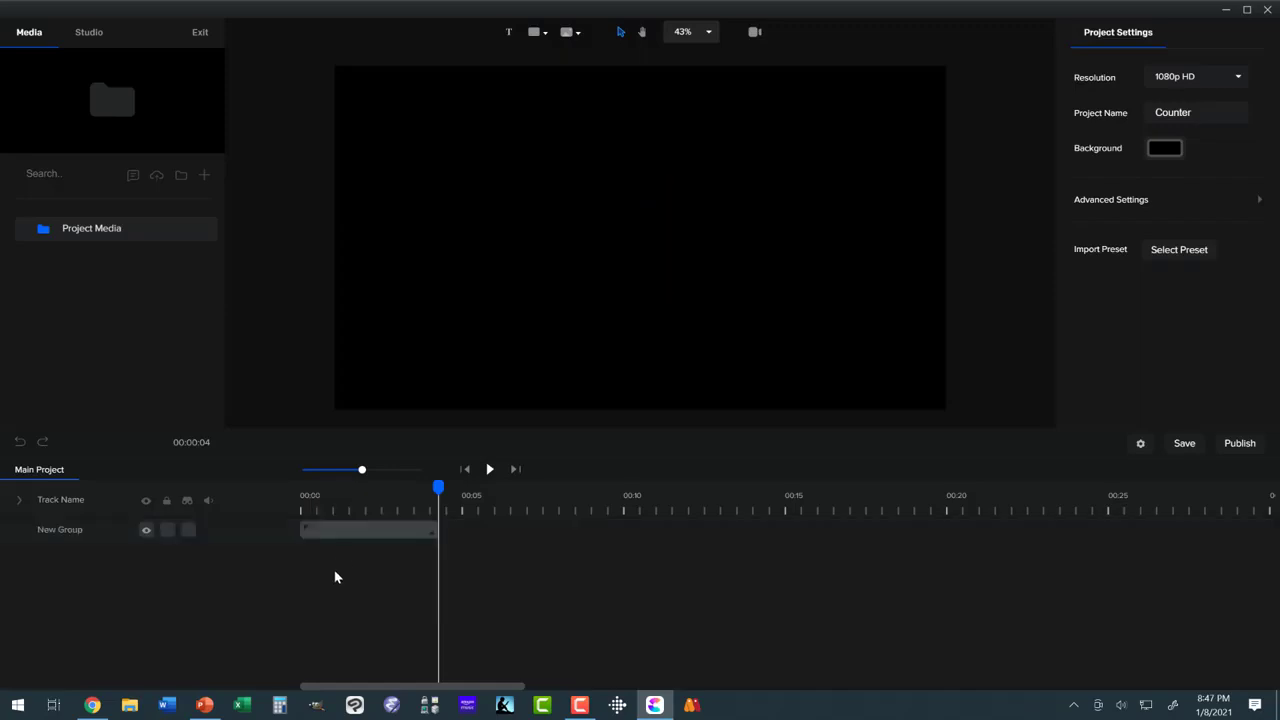
# Duplicate the counter group and place the copy directly after the first group on the timeline
pyautogui.click(382, 528)
pyautogui.click(382, 528)
pyautogui.rightClick(382, 528)
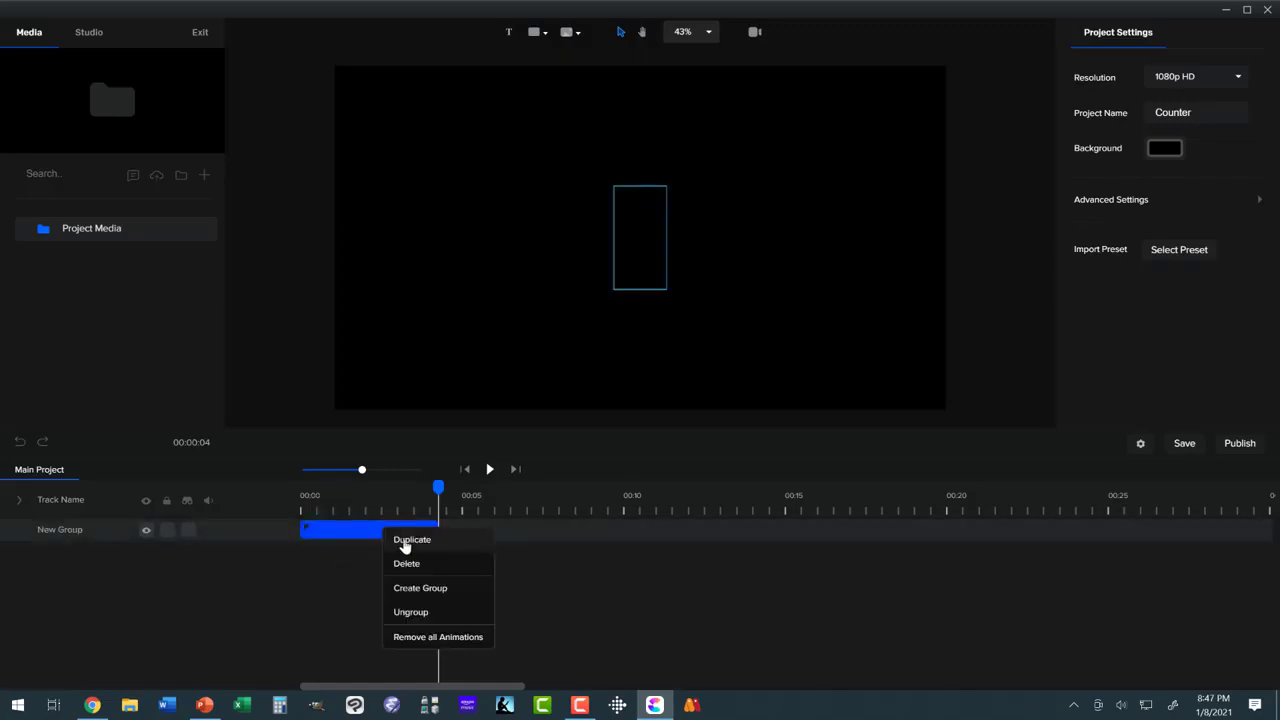
pyautogui.click(403, 543)
pyautogui.moveTo(402, 528); pyautogui.dragTo(522, 530)
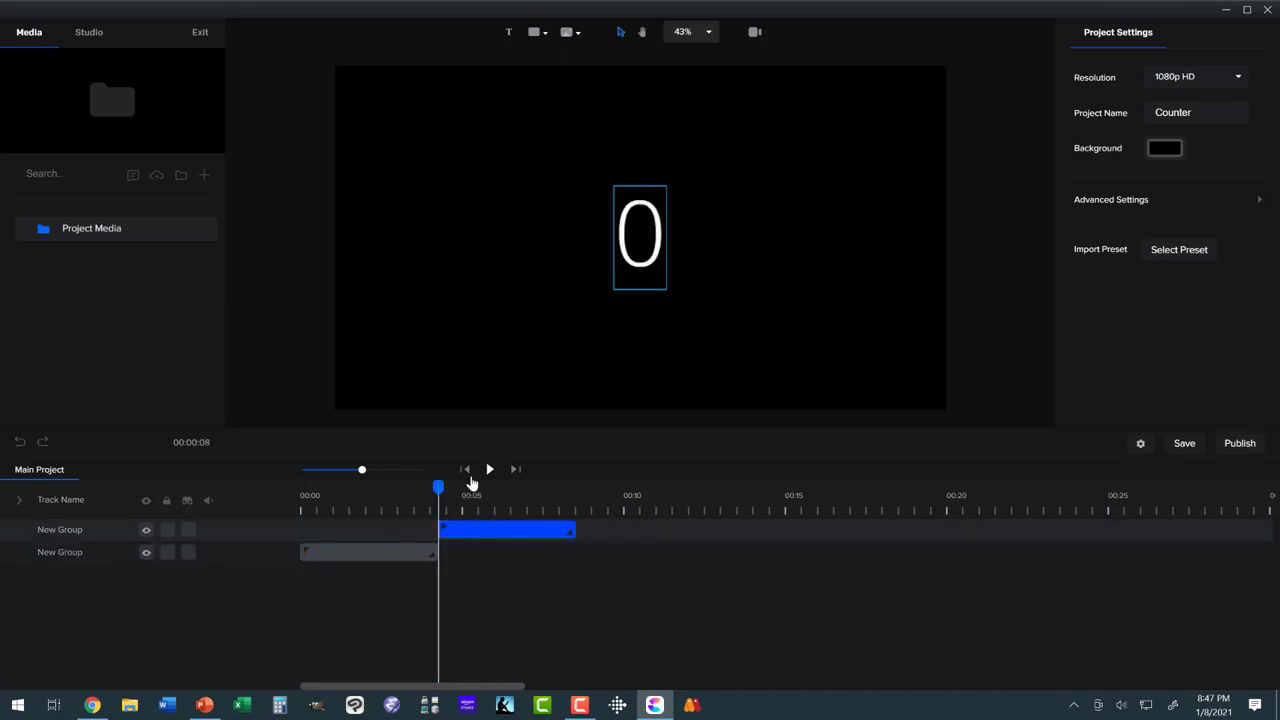
# Play the two consecutive counter groups from the start, stopping within the second group
pyautogui.click(466, 470)
pyautogui.click(490, 470)
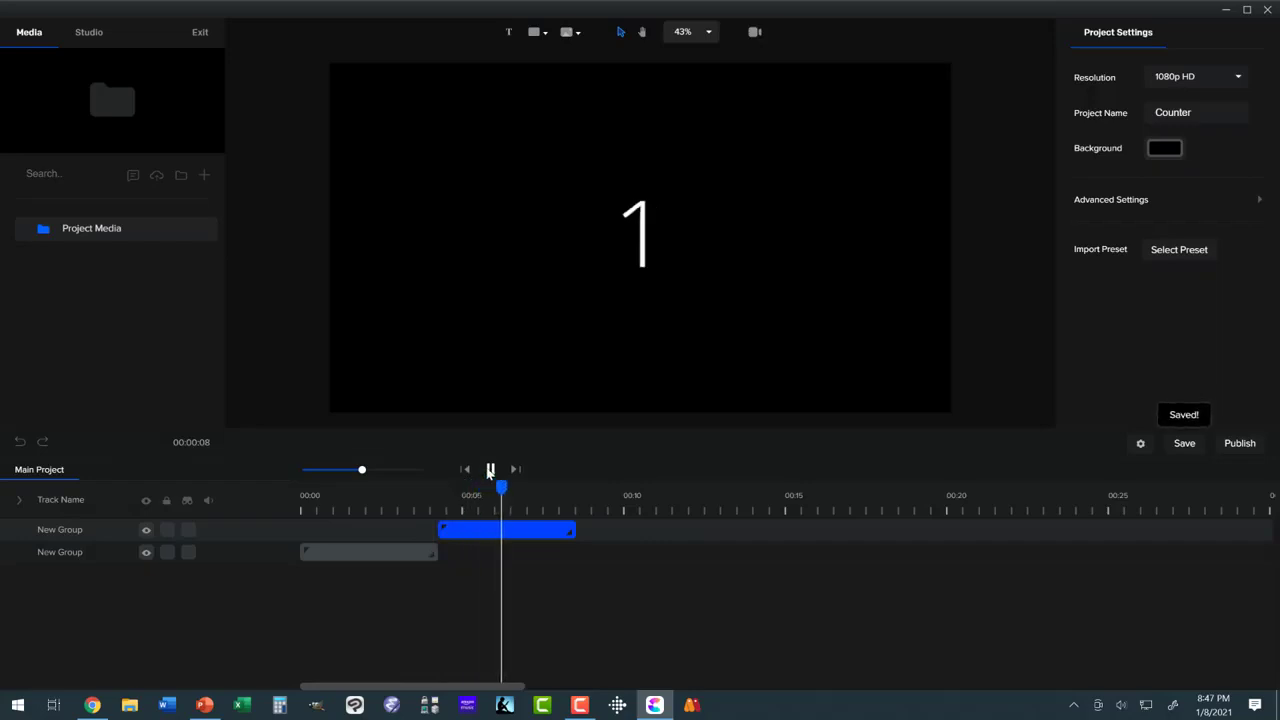
pyautogui.click(490, 470)
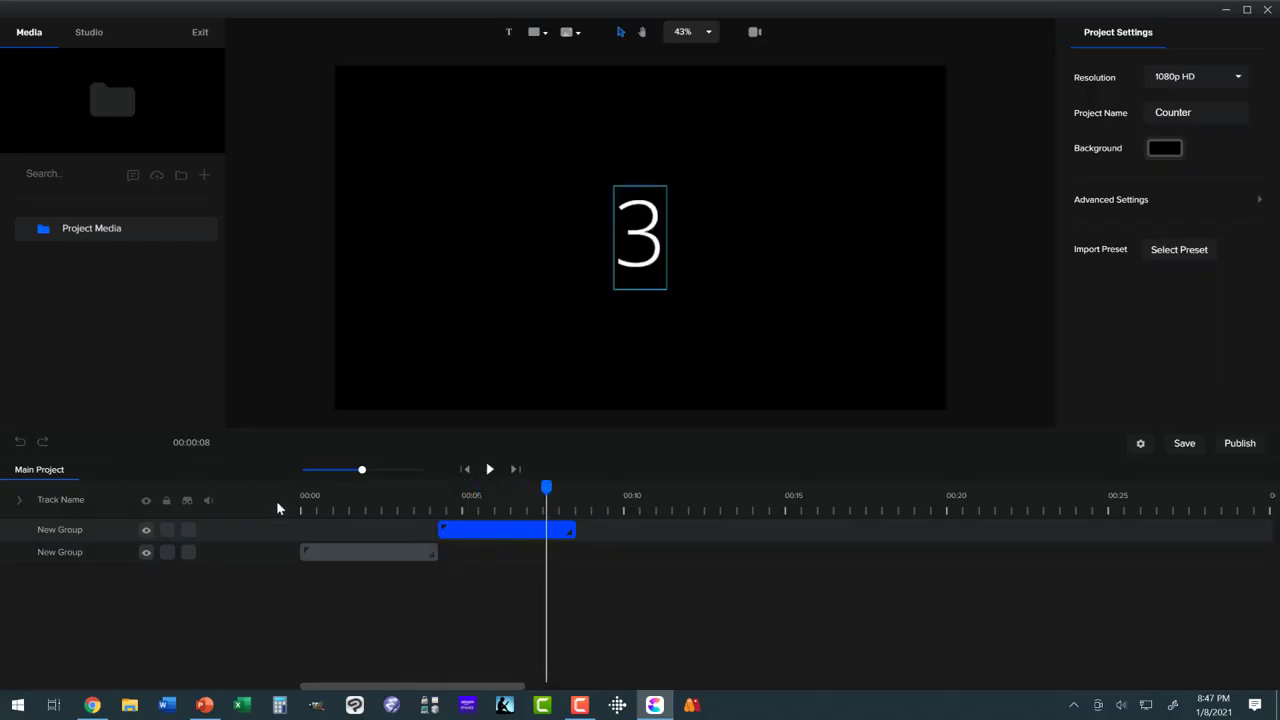
# Save the Counter project and exit to the home screen
pyautogui.click(1166, 449)
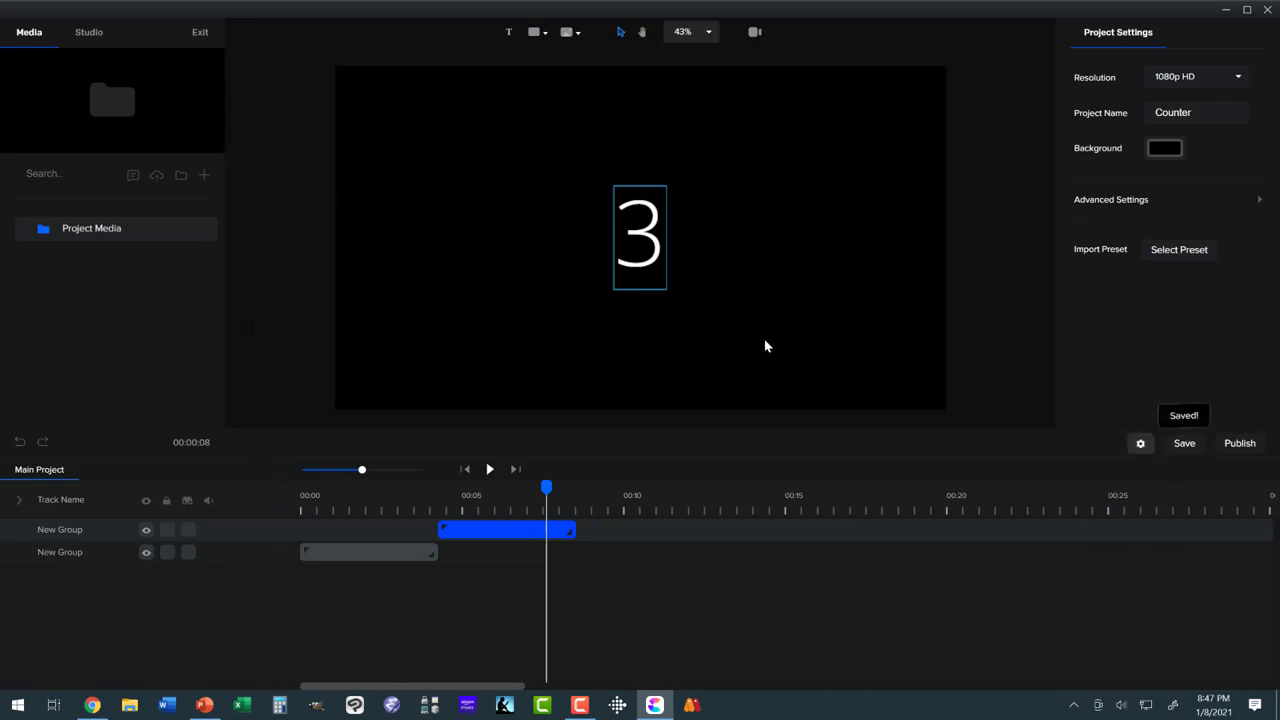
pyautogui.click(201, 43)
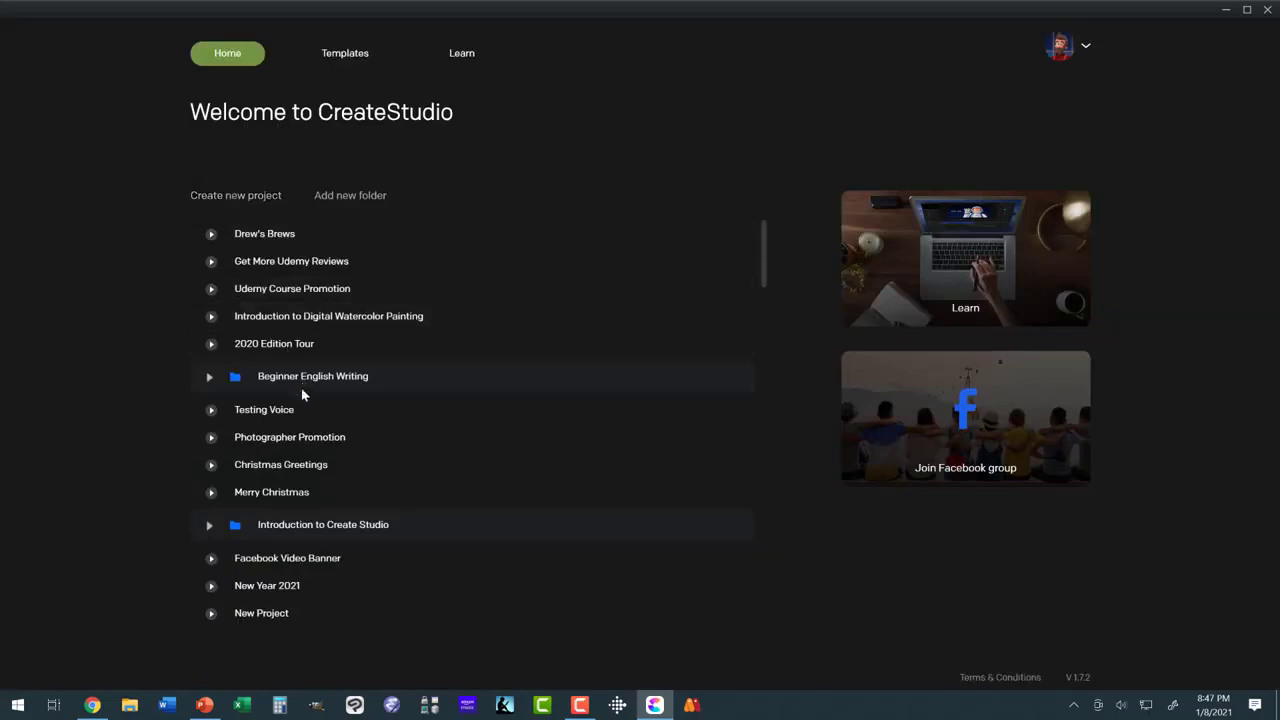
# Look through the saved projects list on the home screen for an existing counter or timer project
pyautogui.scroll(-8, 318, 430)
pyautogui.scroll(-12, 316, 467)
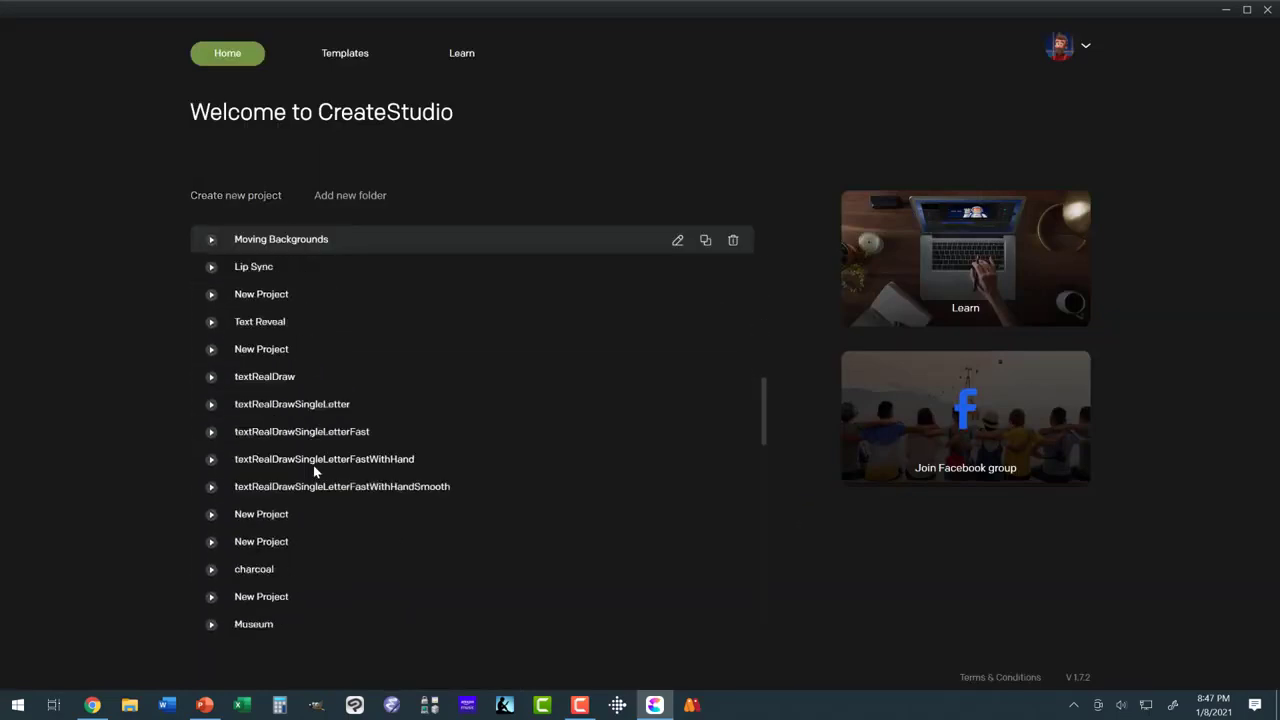
pyautogui.scroll(-2, 313, 464)
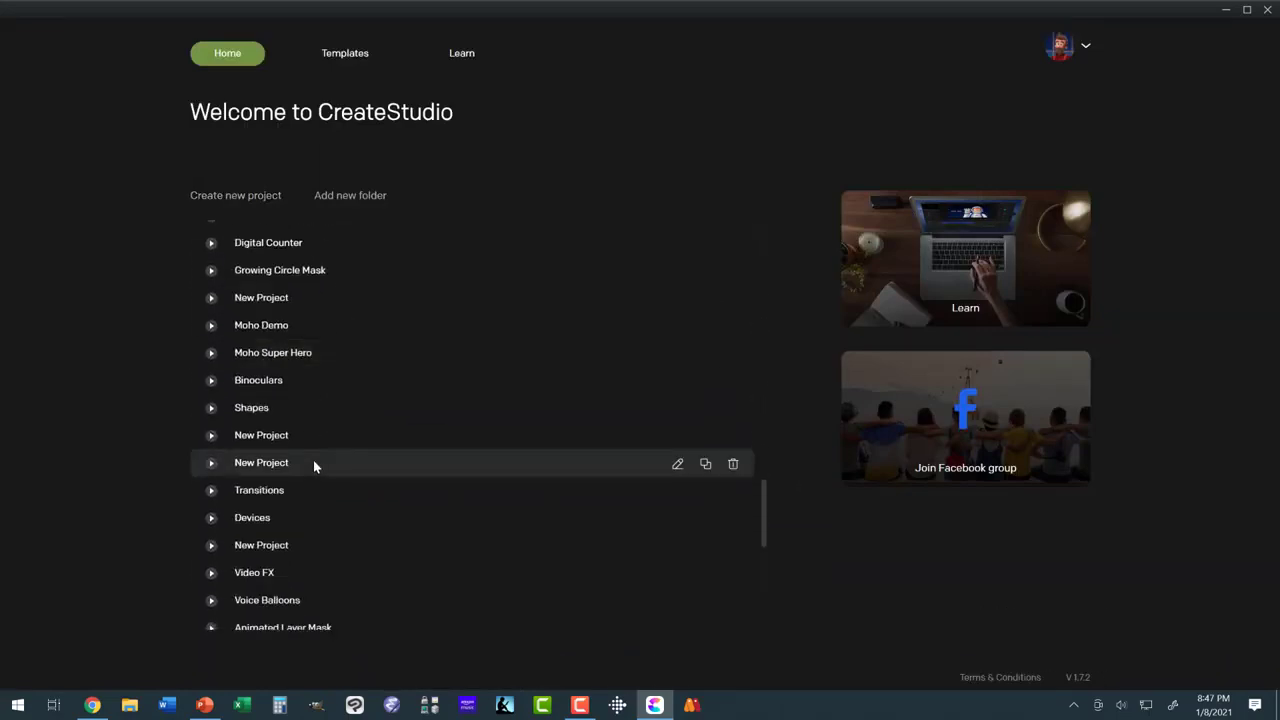
pyautogui.scroll(-4, 309, 462)
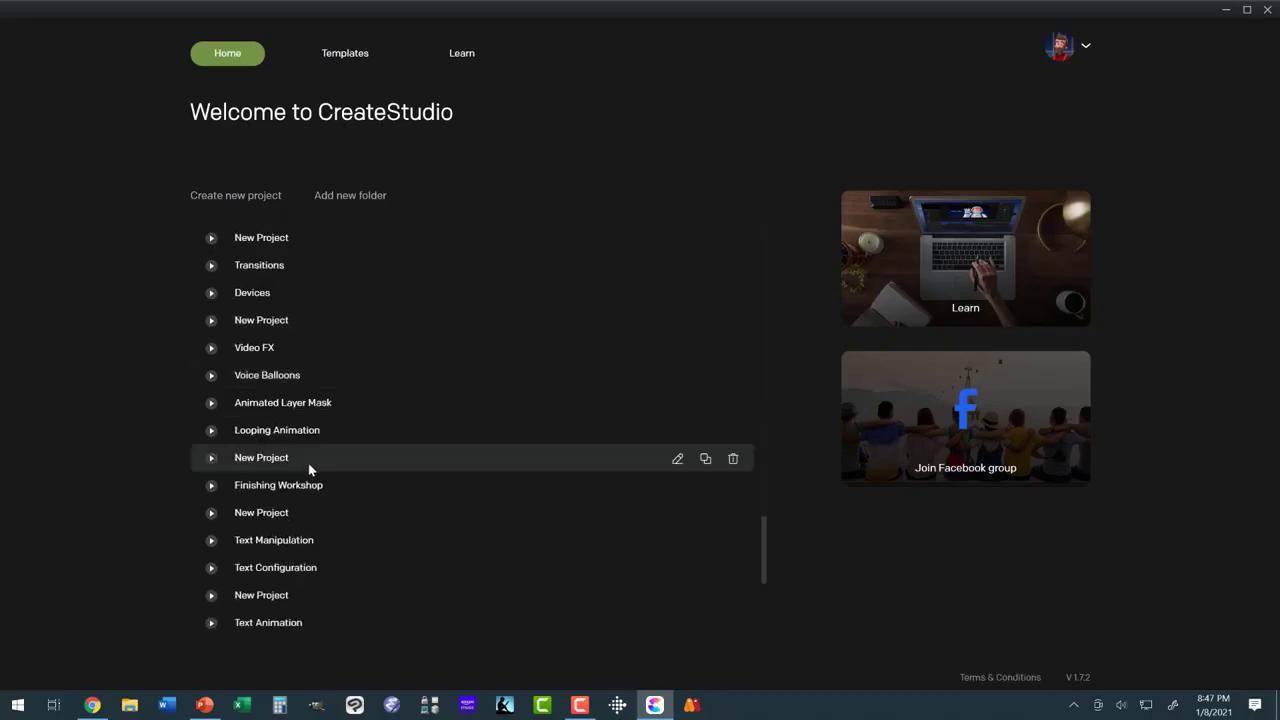
pyautogui.scroll(-4, 309, 465)
pyautogui.scroll(-1, 305, 468)
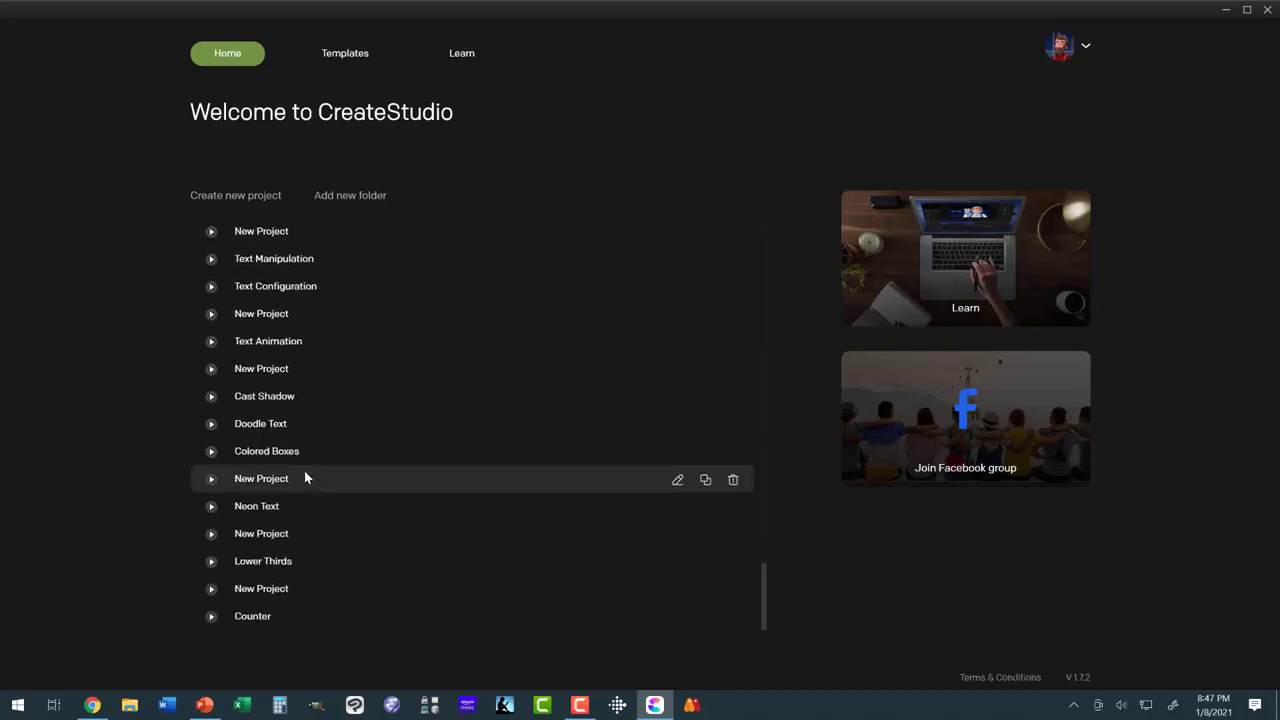
pyautogui.scroll(2, 305, 478)
pyautogui.scroll(-2, 304, 480)
pyautogui.scroll(5, 304, 482)
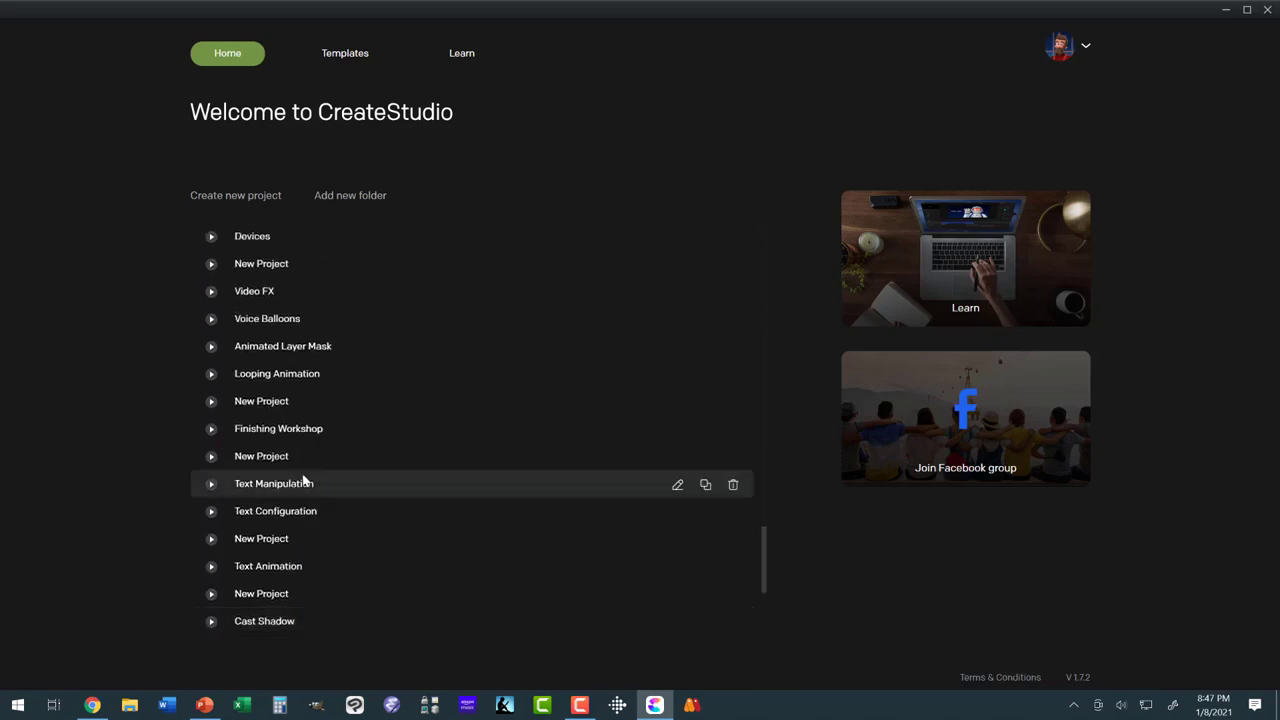
pyautogui.scroll(6, 300, 478)
pyautogui.scroll(-1, 270, 460)
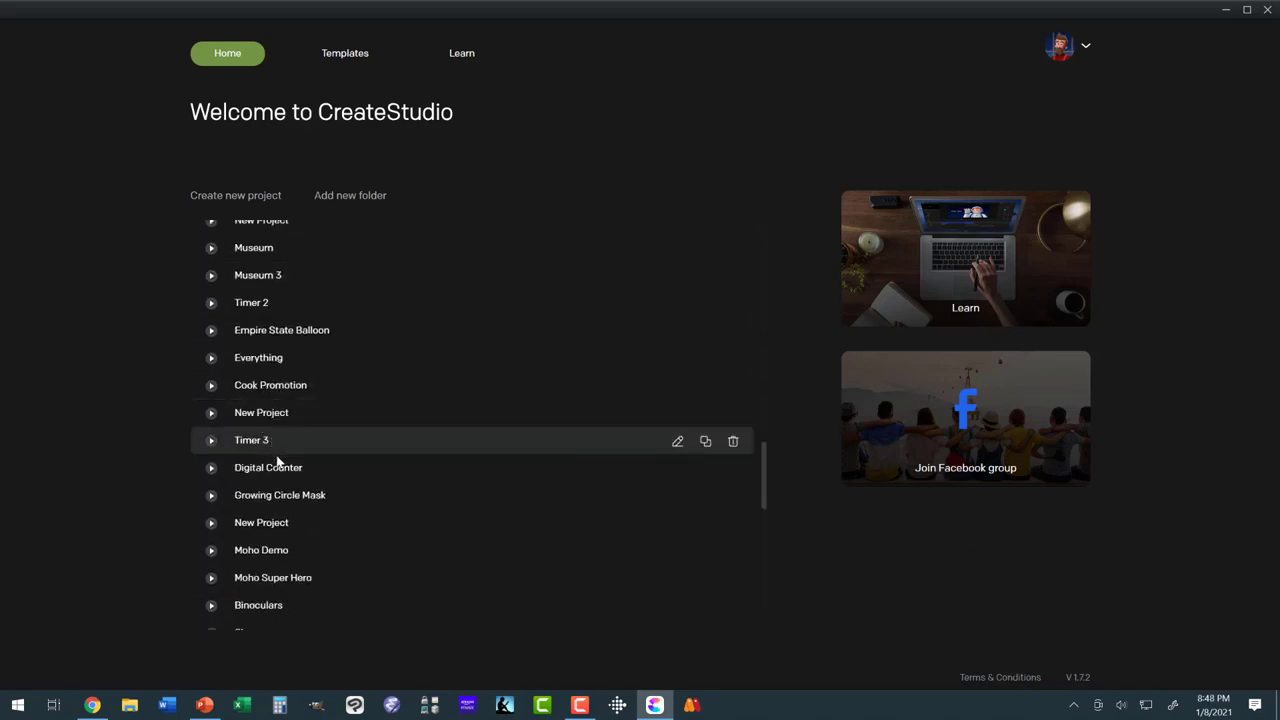
# Open the Digital Counter project, play its animation from the start up to 0:14, and exit to the home screen's project list
pyautogui.click(268, 468)
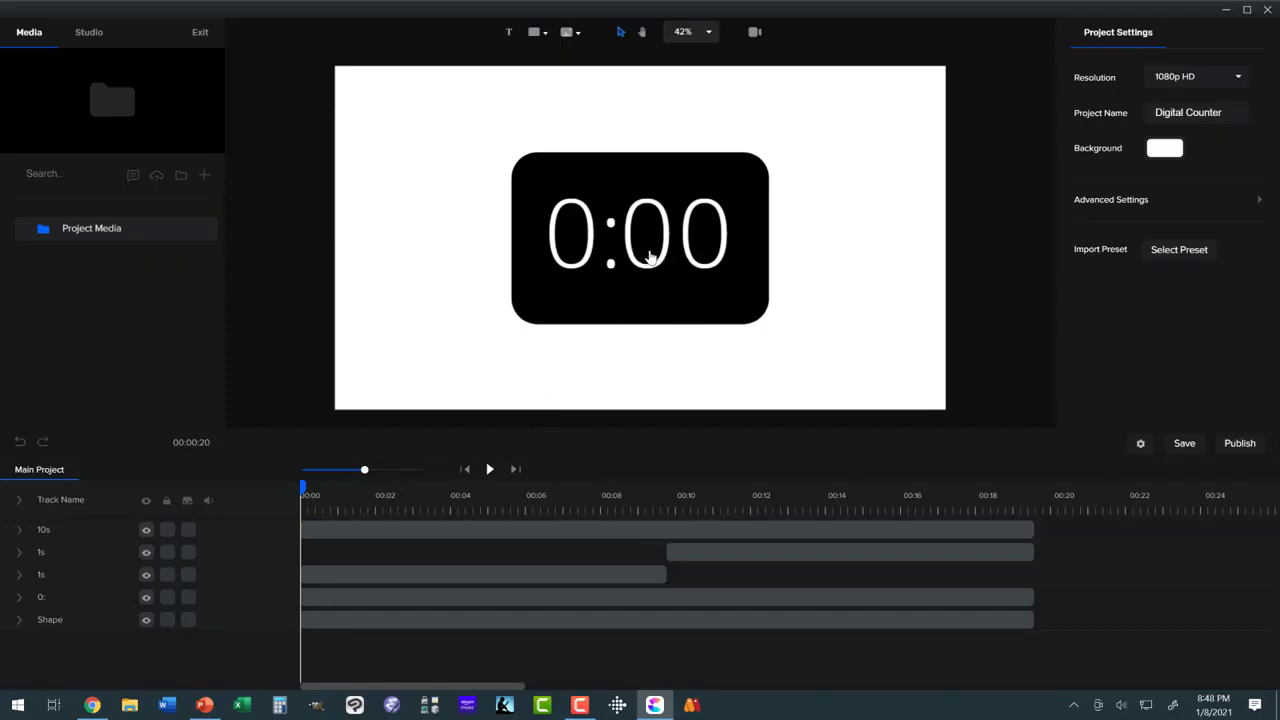
pyautogui.click(490, 472)
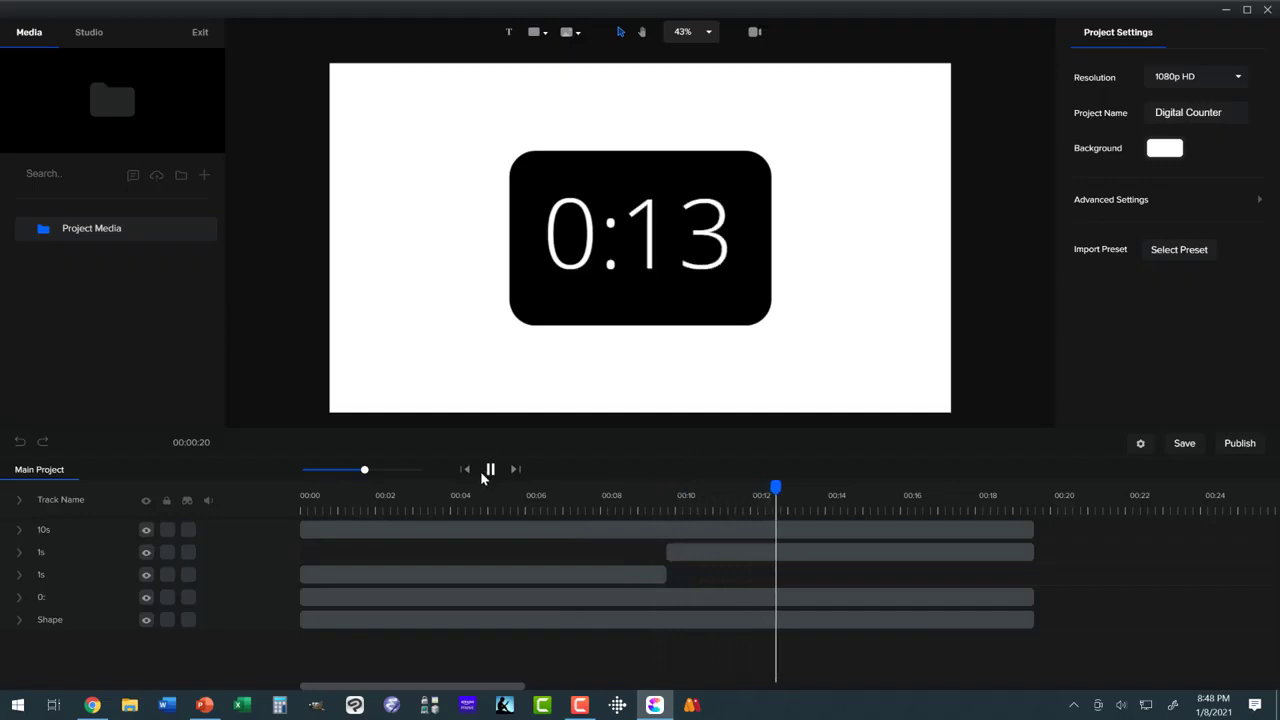
pyautogui.click(490, 470)
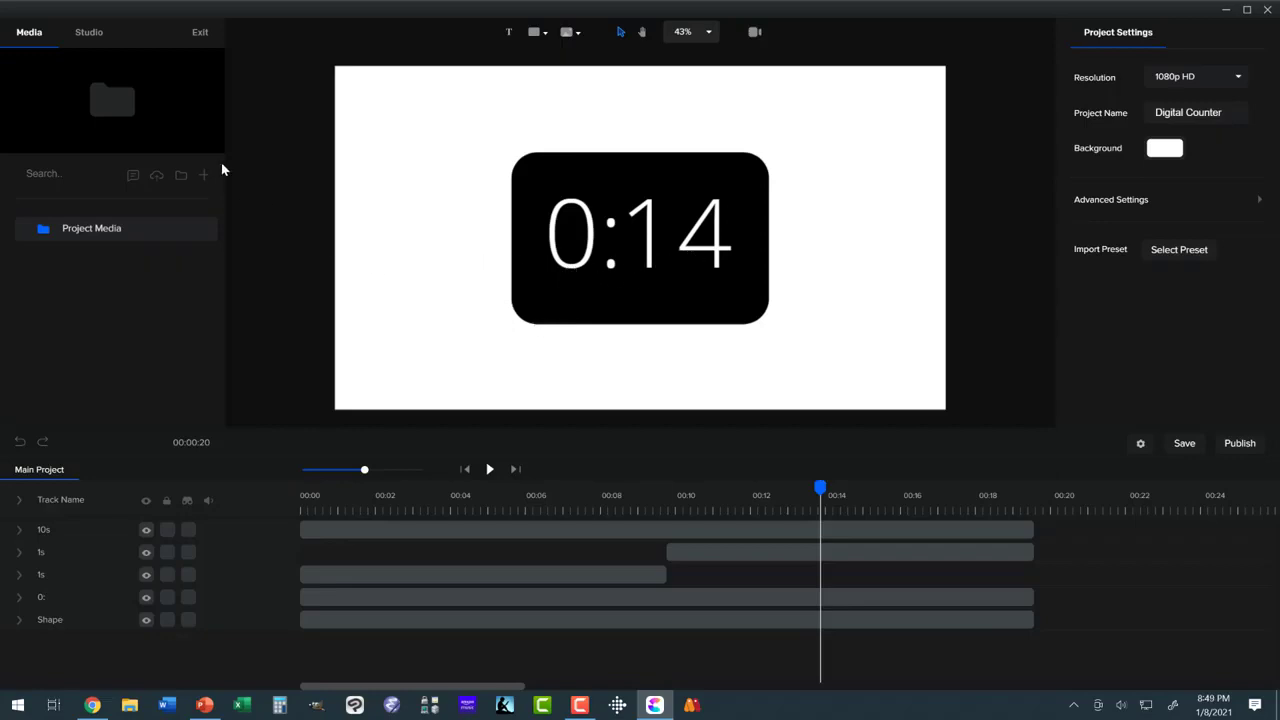
pyautogui.click(198, 34)
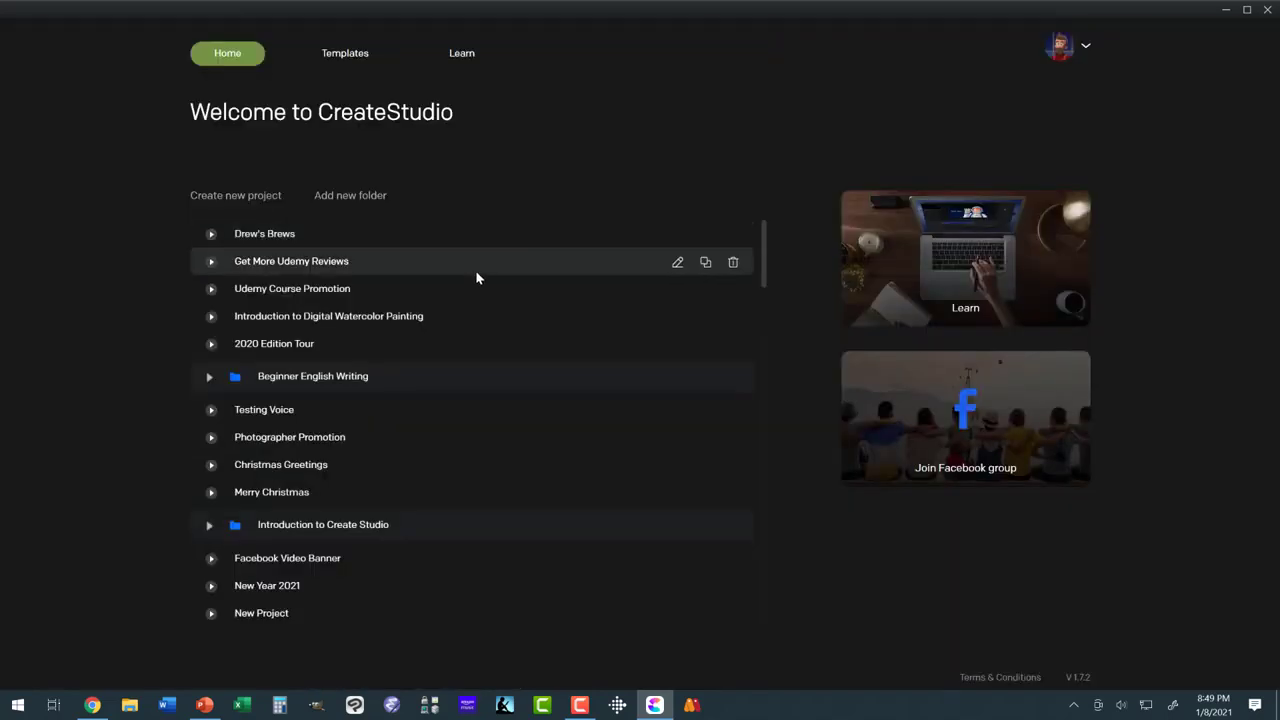
pyautogui.scroll(-3, 380, 315)
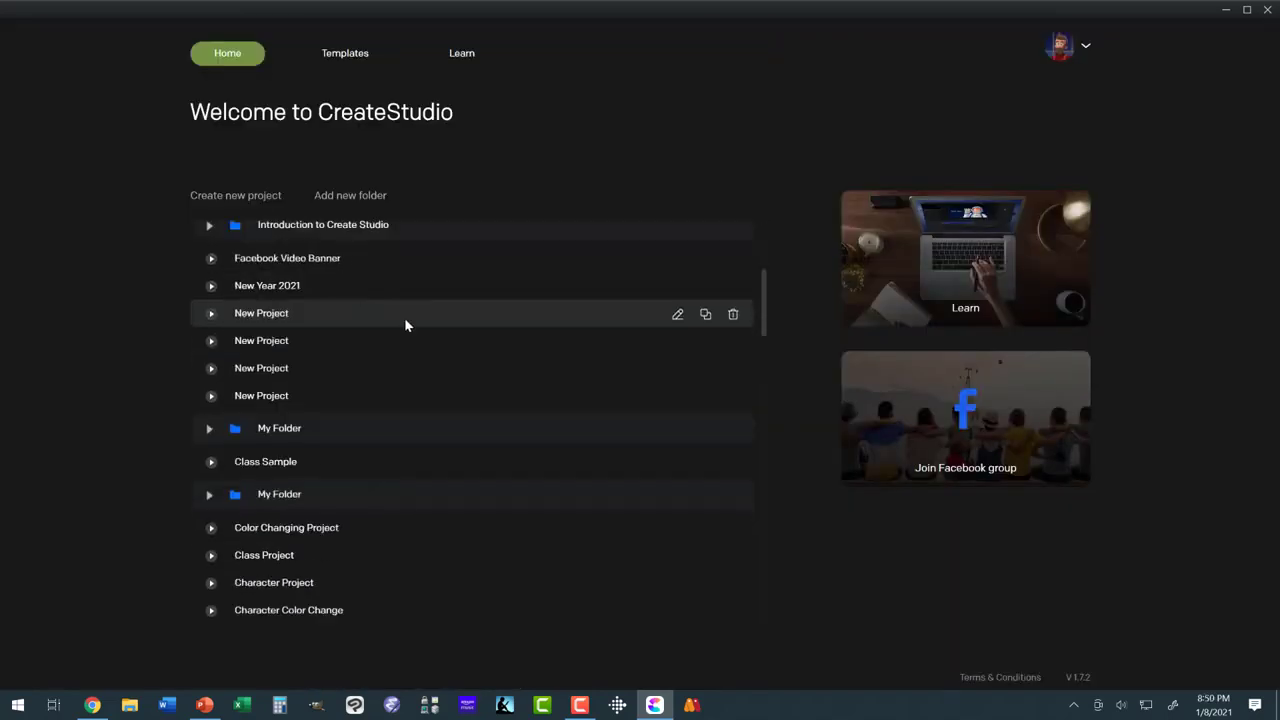
# Switch to Chrome and play the December 30, 2020 countdown video in the Create Studio Official Facebook group, pausing it shortly after it restarts
pyautogui.click(93, 707)
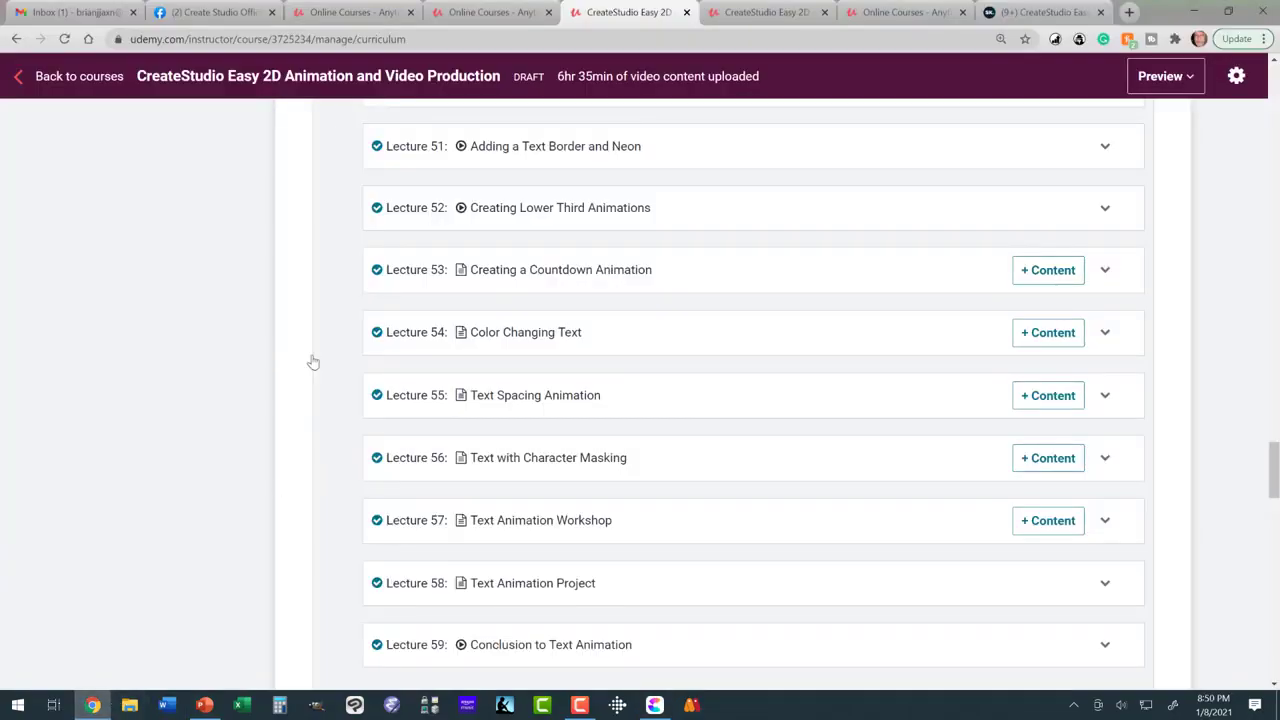
pyautogui.click(245, 13)
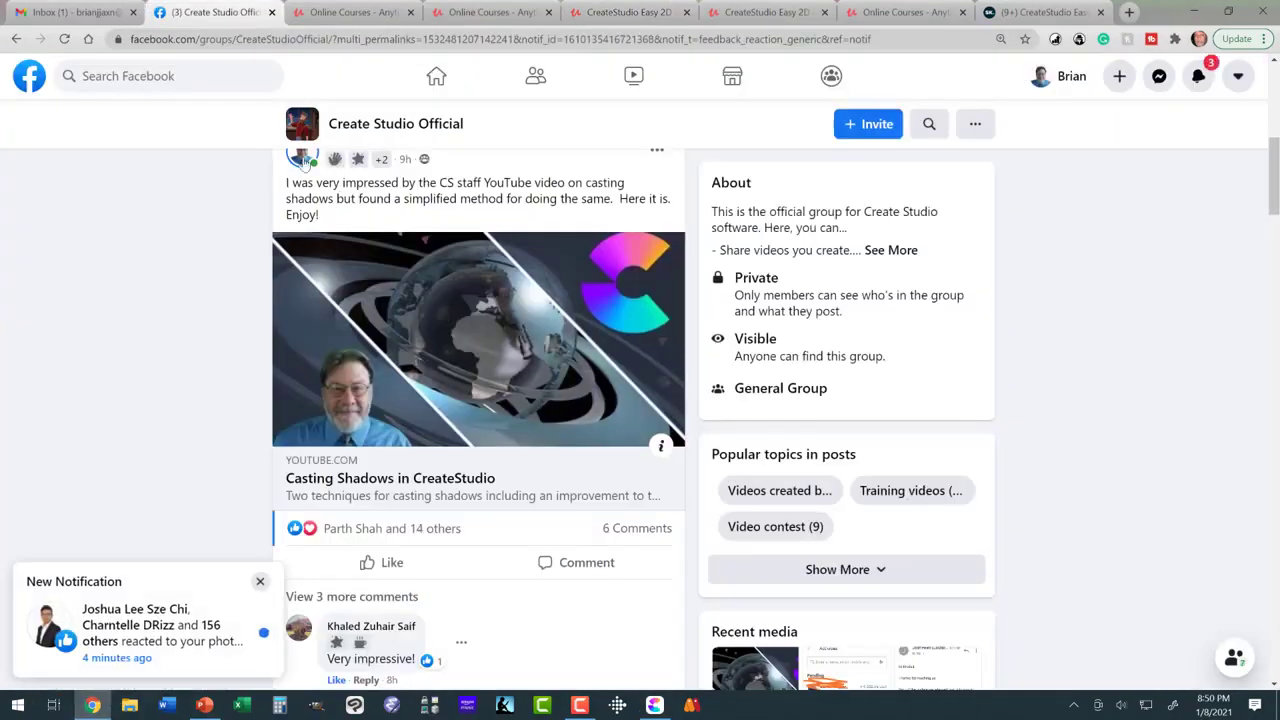
pyautogui.scroll(-4, 272, 395)
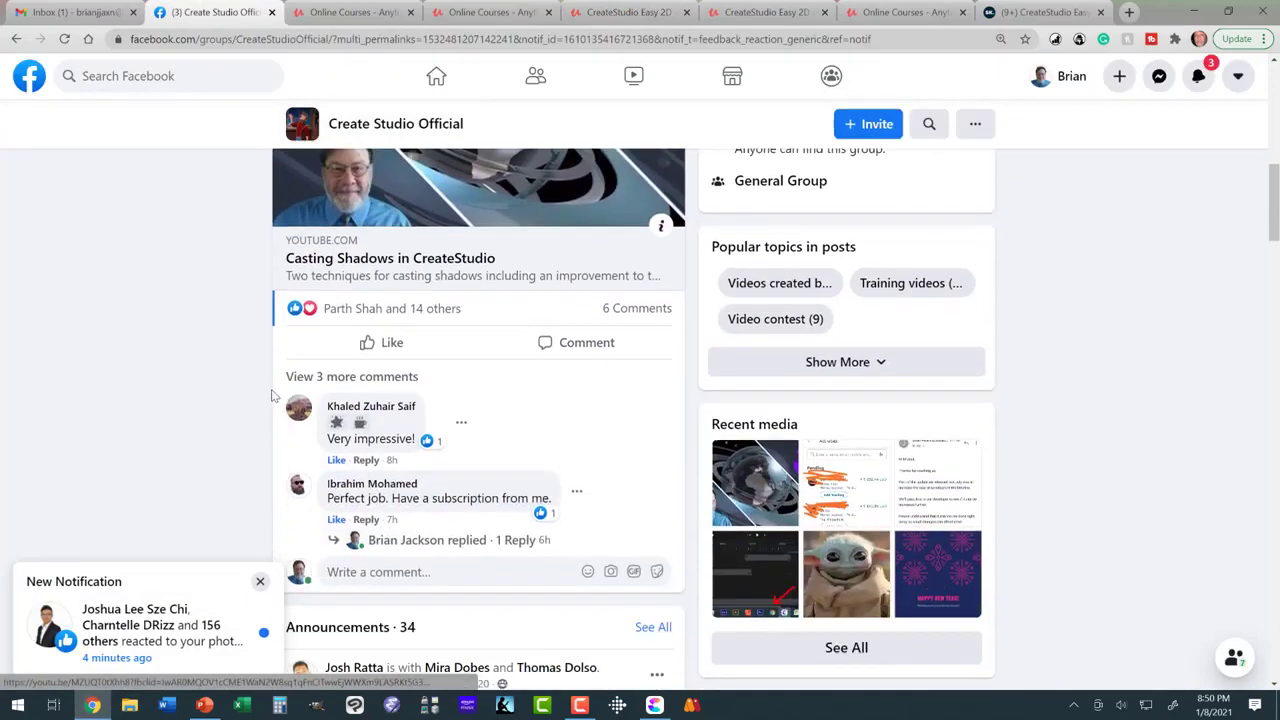
pyautogui.scroll(-1, 272, 399)
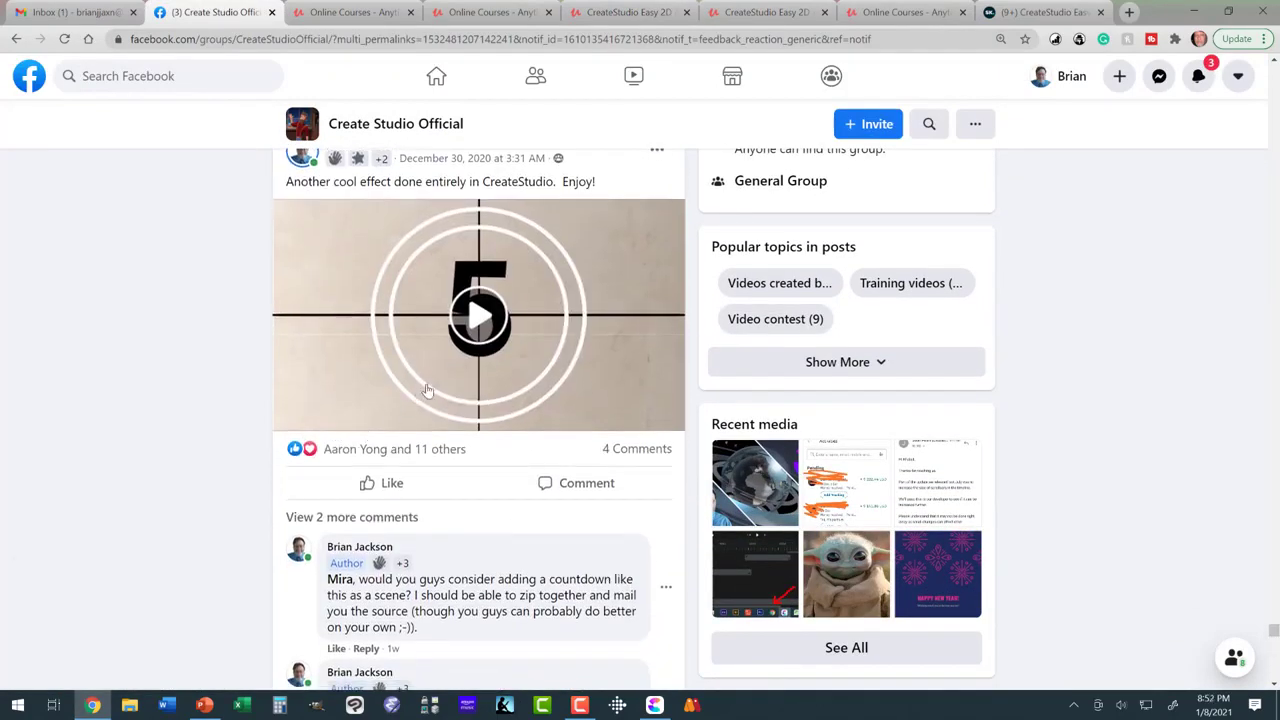
pyautogui.click(478, 318)
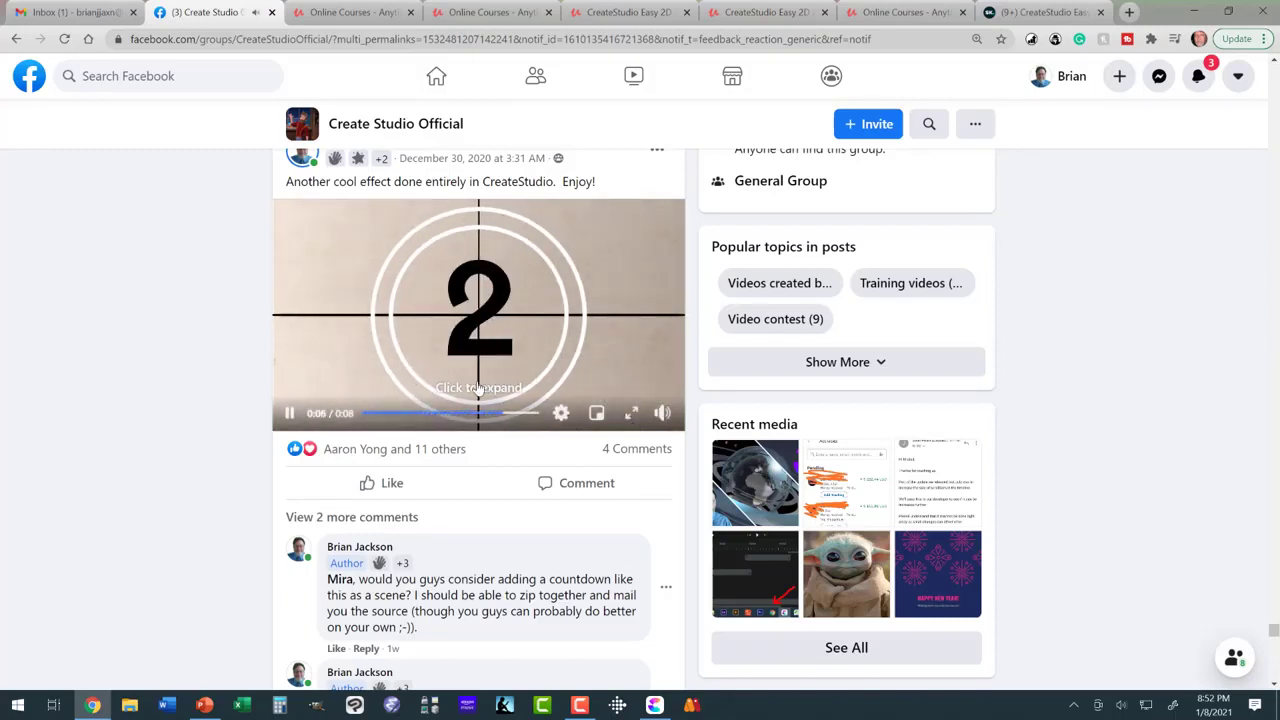
pyautogui.click(290, 413)
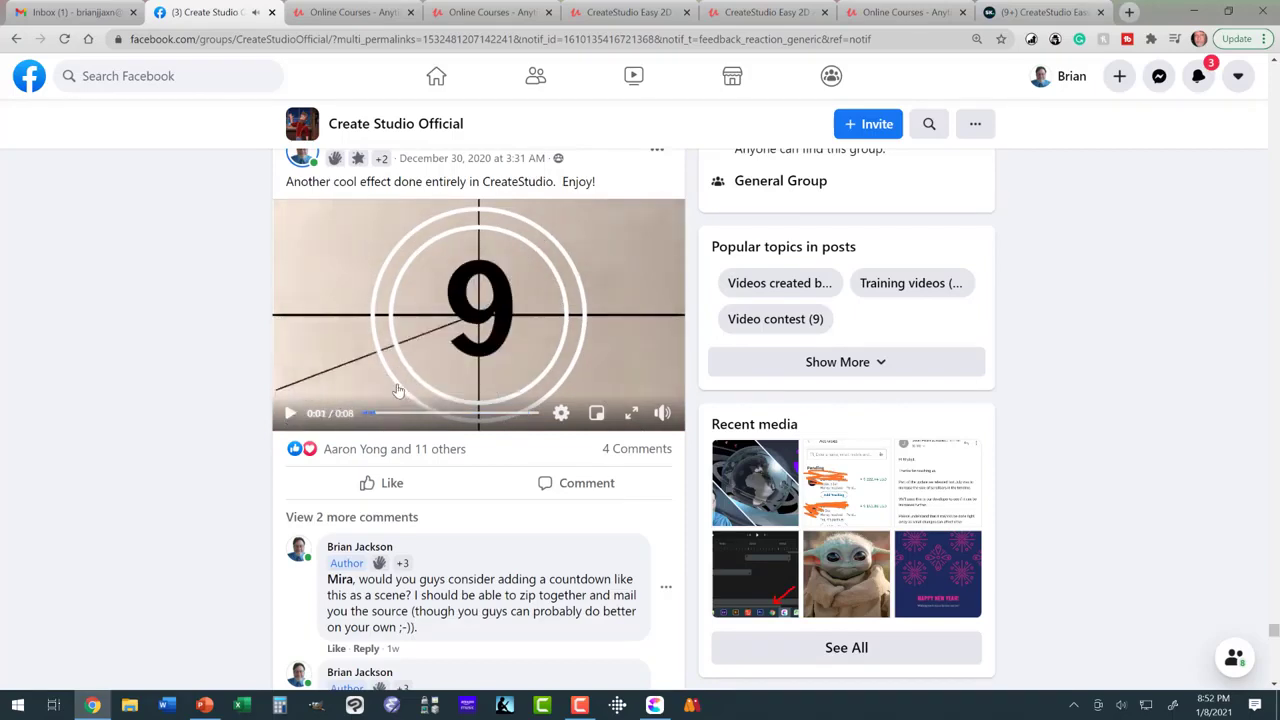